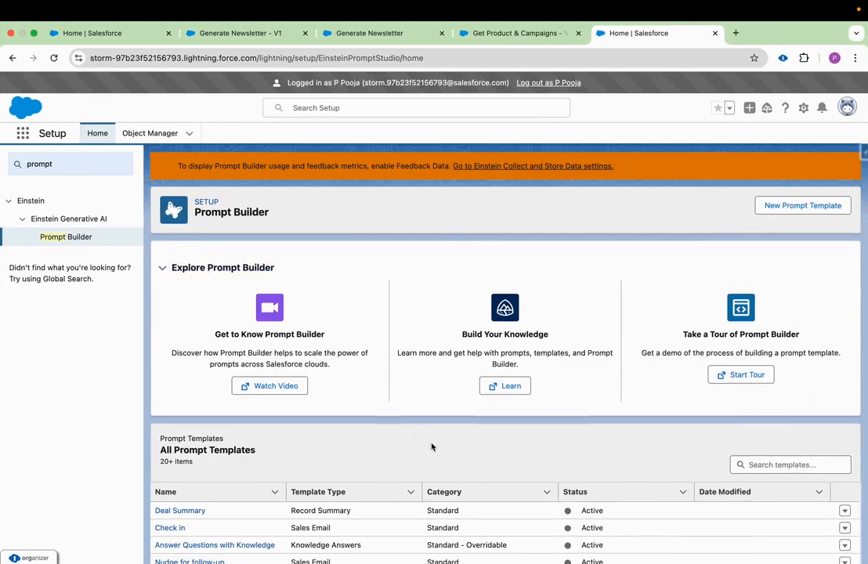
- Start a new prompt template and set its type to Flex
{"action": "scroll", "coordinate": [433, 447], "scroll_direction": "down", "scroll_amount": 2}
{"action": "scroll", "coordinate": [432, 445], "scroll_direction": "up", "scroll_amount": 2}
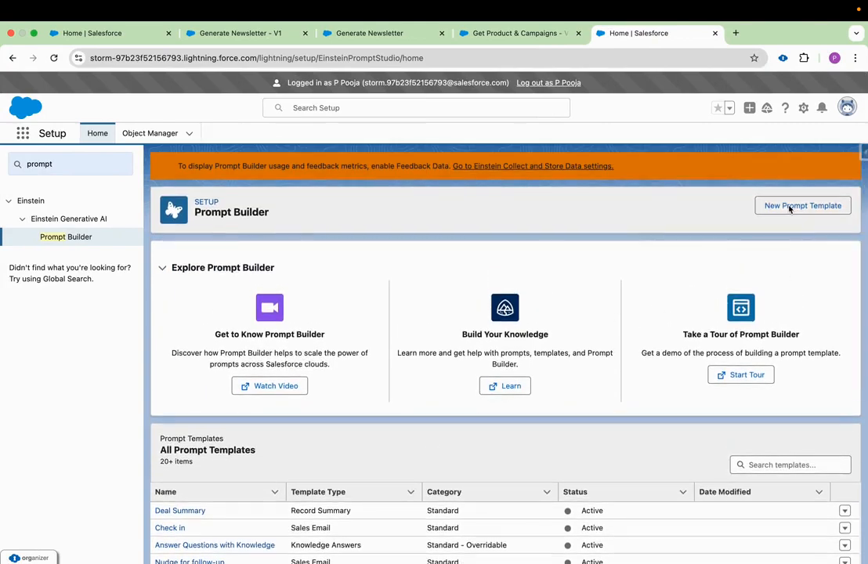
{"action": "left_click", "coordinate": [787, 204]}
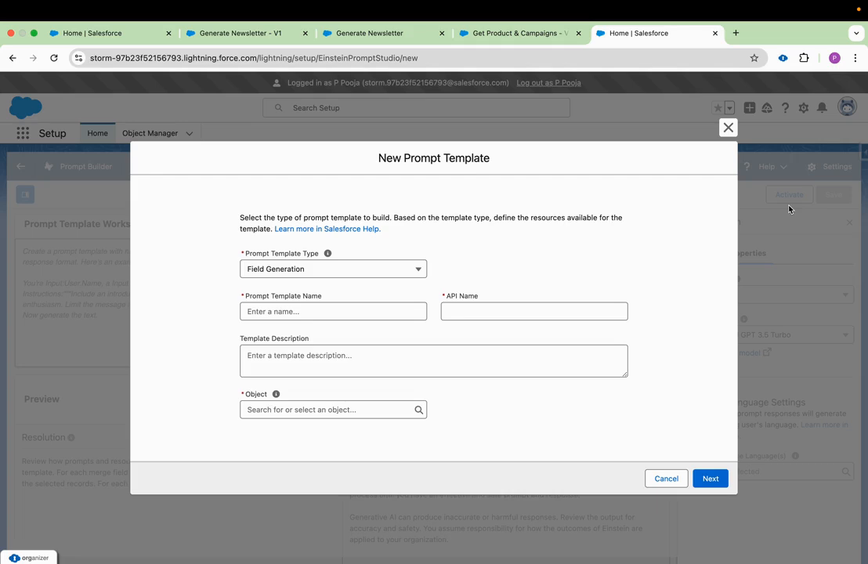
{"action": "left_click", "coordinate": [360, 271]}
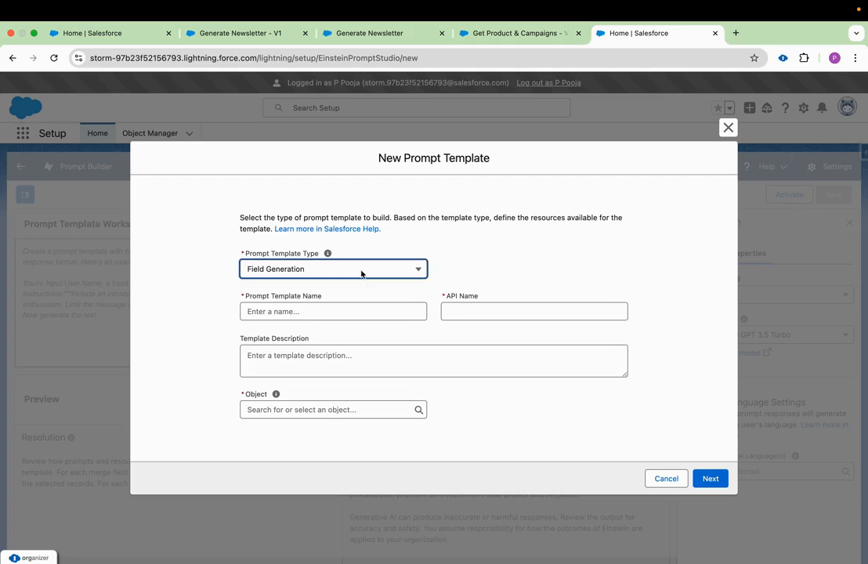
{"action": "left_click", "coordinate": [310, 317]}
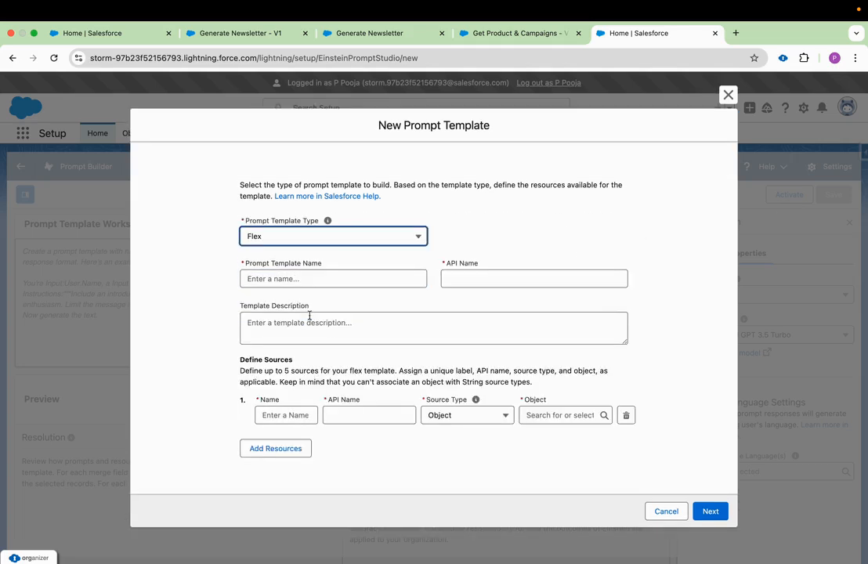
- Name the prompt template Product Q&A, with Product_Q_A as its API name
{"action": "left_click", "coordinate": [298, 284]}
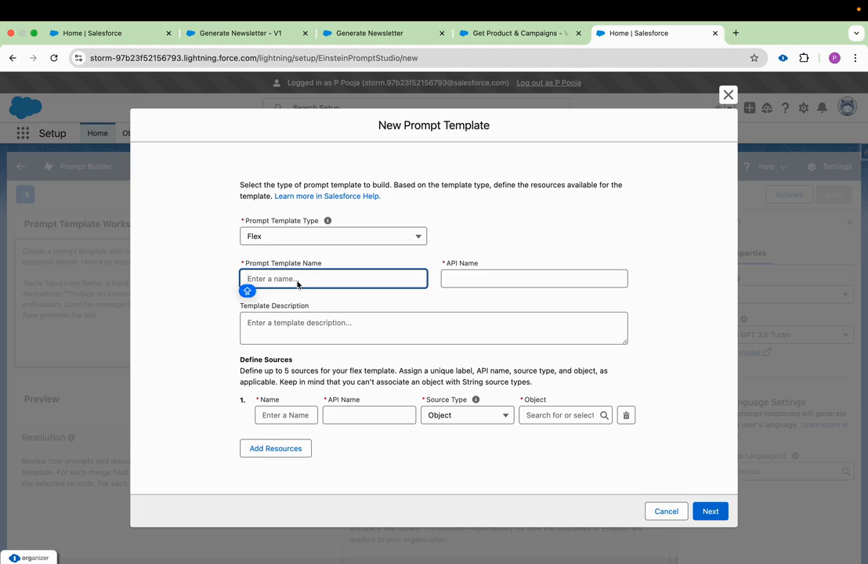
{"action": "type", "text": "Product "}
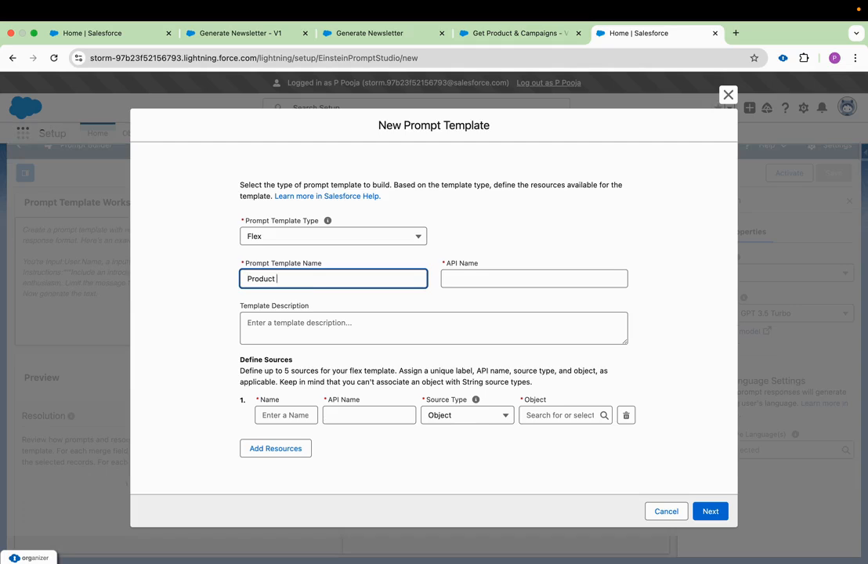
{"action": "type", "text": "Q&A"}
{"action": "left_click", "coordinate": [528, 278]}
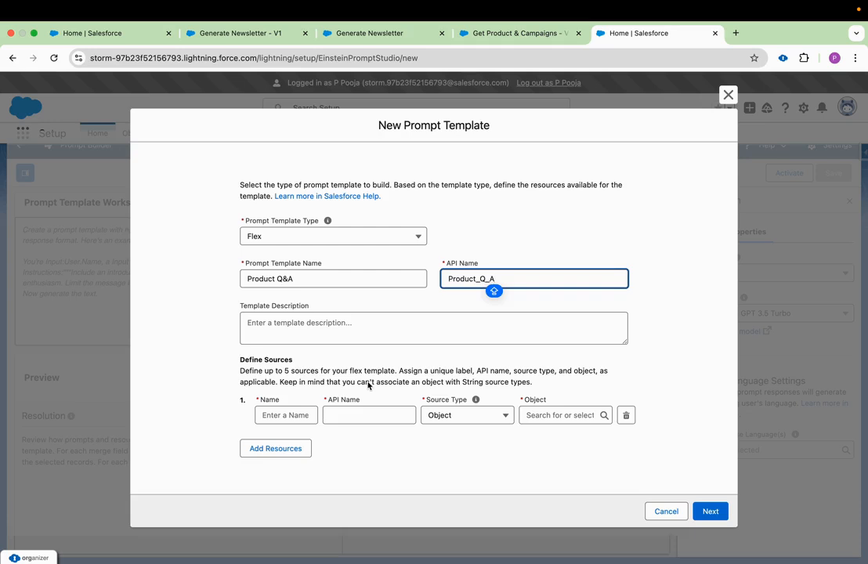
- Define the first source as Free Text named Enter User Question, with API name Enter_User_Question
{"action": "left_click", "coordinate": [465, 412]}
{"action": "left_click", "coordinate": [466, 460]}
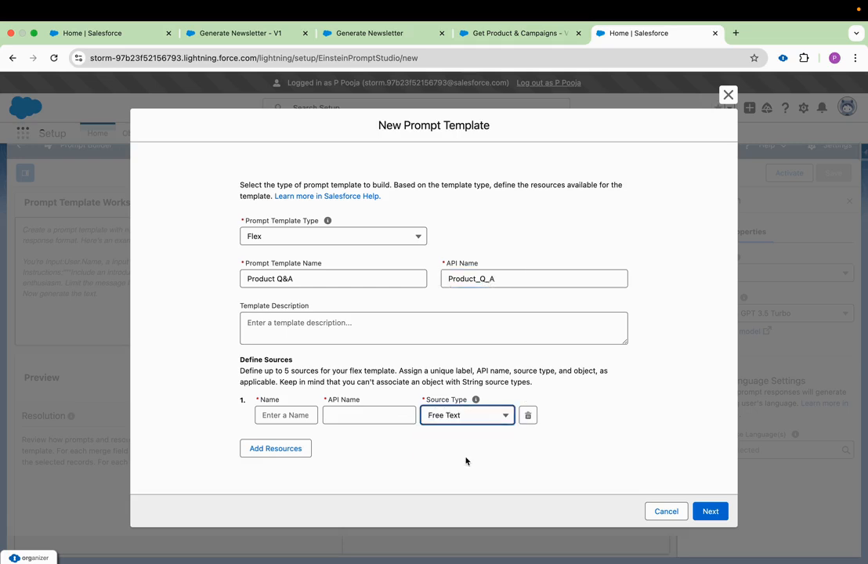
{"action": "left_click", "coordinate": [303, 415]}
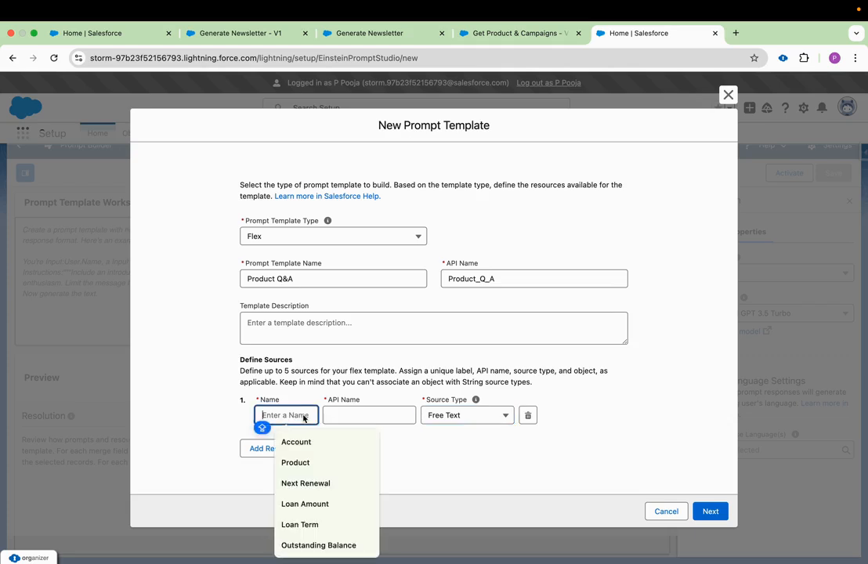
{"action": "type", "text": "Enter User"}
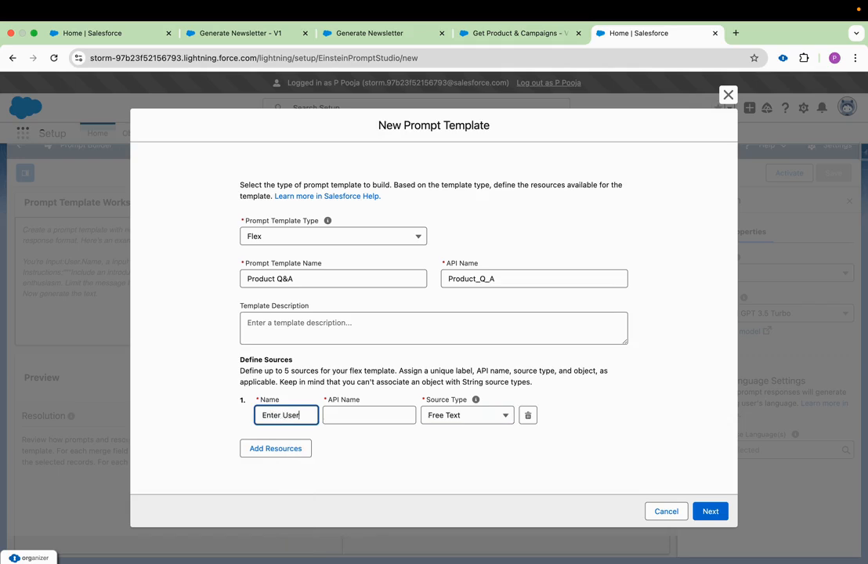
{"action": "type", "text": " Question"}
{"action": "left_click", "coordinate": [384, 419]}
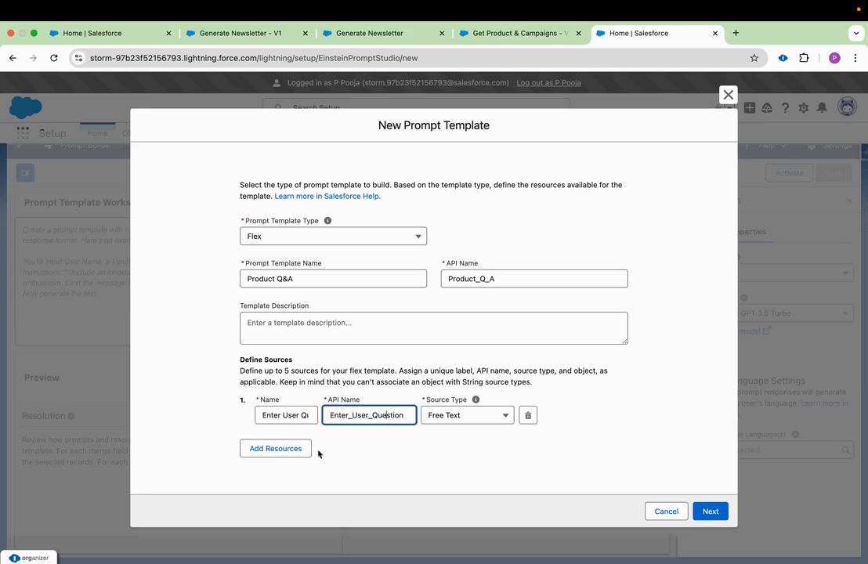
- Add a second source named Product, of type Object, based on the Product (Product2) object
{"action": "left_click", "coordinate": [292, 448]}
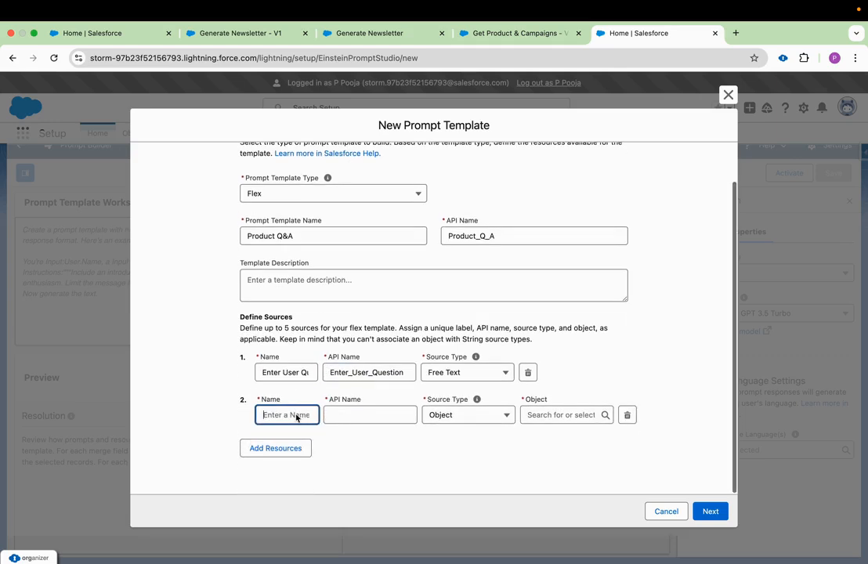
{"action": "left_click", "coordinate": [298, 414]}
{"action": "type", "text": "Prod"}
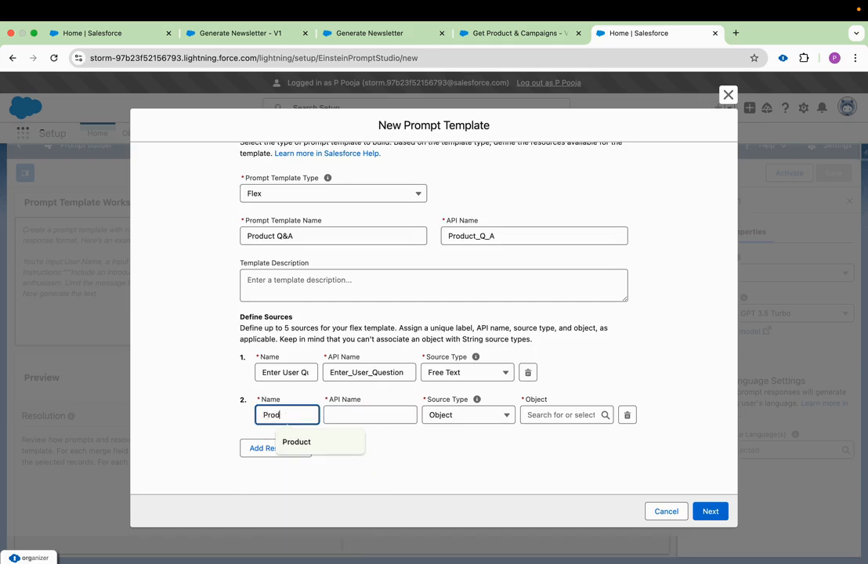
{"action": "type", "text": "uct"}
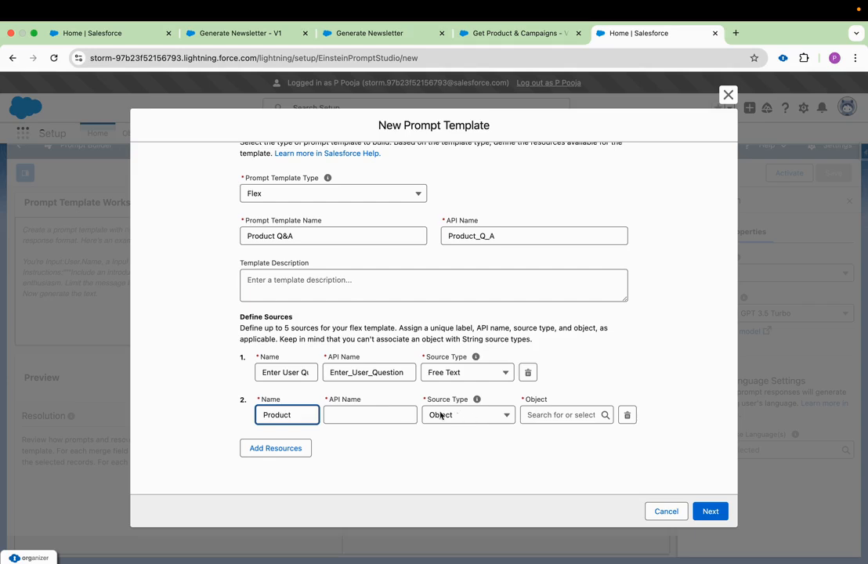
{"action": "left_click", "coordinate": [383, 414]}
{"action": "left_click", "coordinate": [586, 415]}
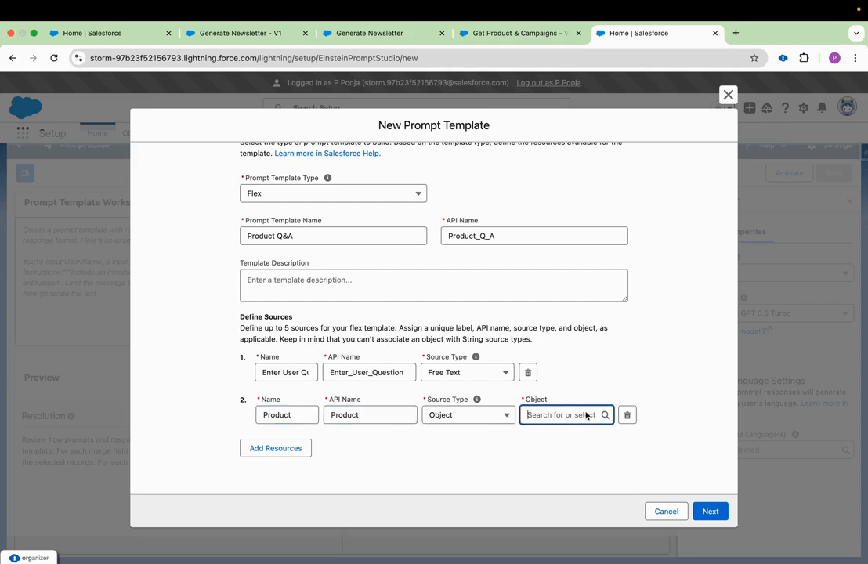
{"action": "type", "text": "Product"}
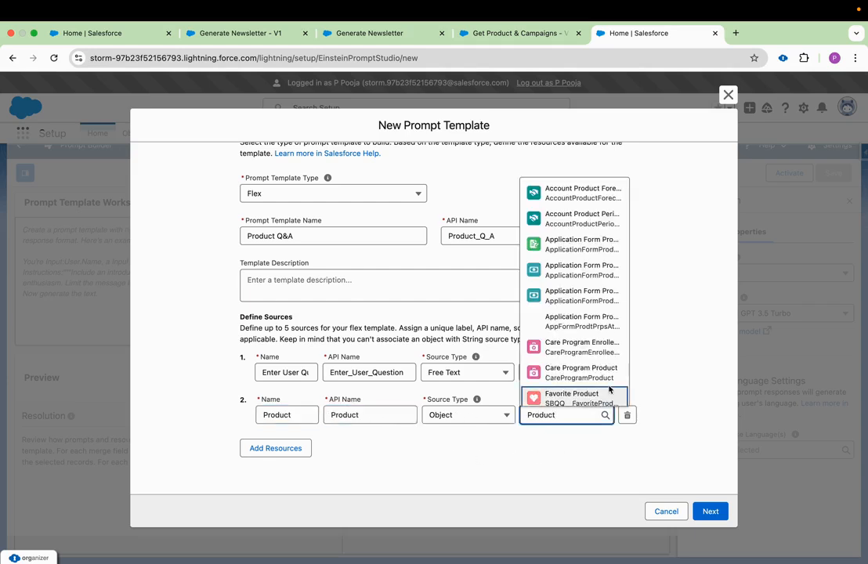
{"action": "scroll", "coordinate": [610, 390], "scroll_direction": "down", "scroll_amount": 3}
{"action": "scroll", "coordinate": [609, 389], "scroll_direction": "down", "scroll_amount": 4}
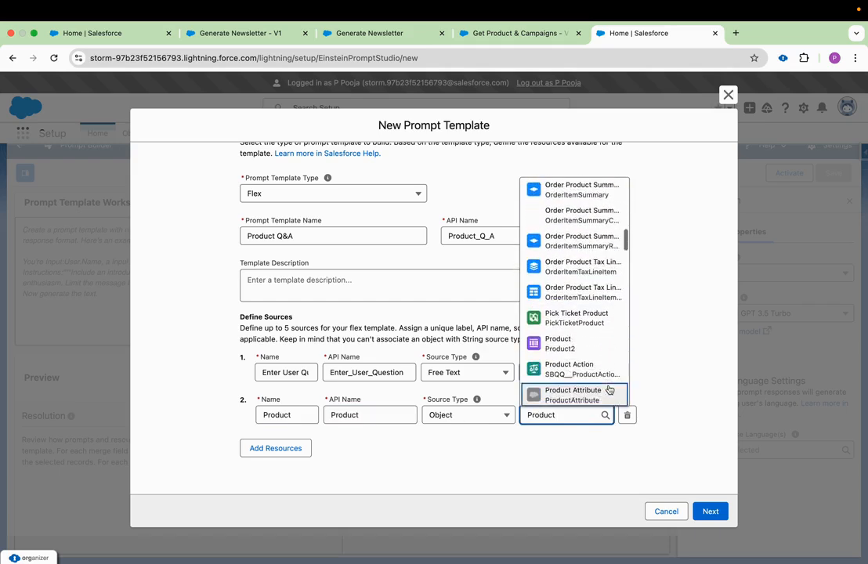
{"action": "left_click", "coordinate": [583, 342]}
- Add a third source named Promotion, of type Object, based on the Product Service Campaign object
{"action": "left_click", "coordinate": [275, 448]}
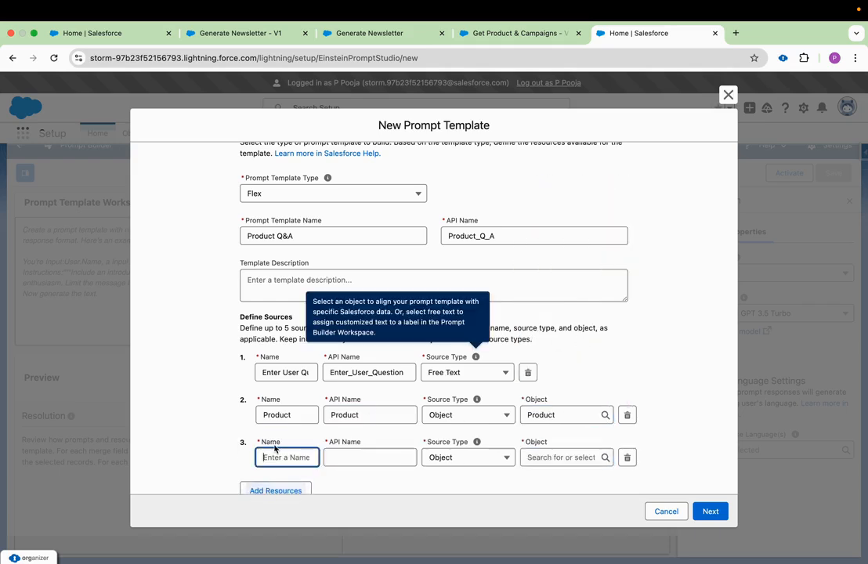
{"action": "left_click", "coordinate": [544, 457]}
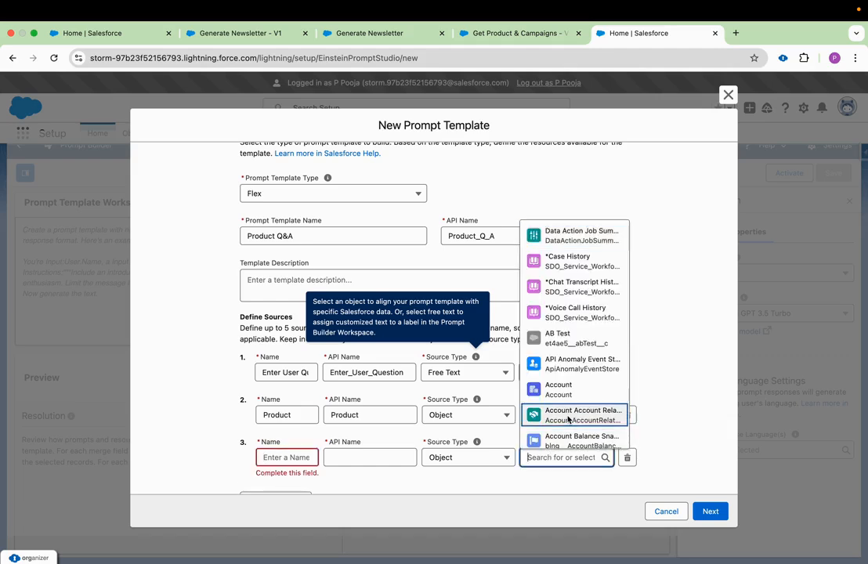
{"action": "scroll", "coordinate": [575, 409], "scroll_direction": "down", "scroll_amount": 1}
{"action": "type", "text": "Product"}
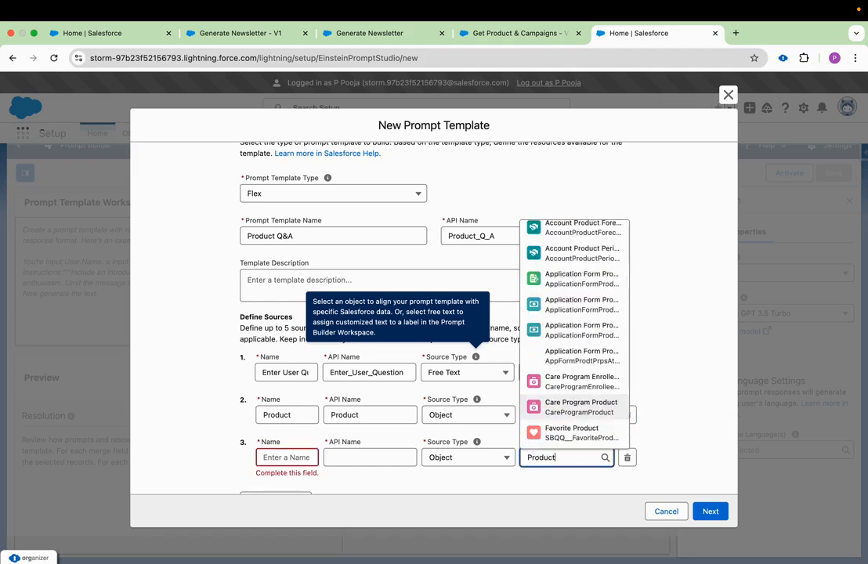
{"action": "type", "text": " se"}
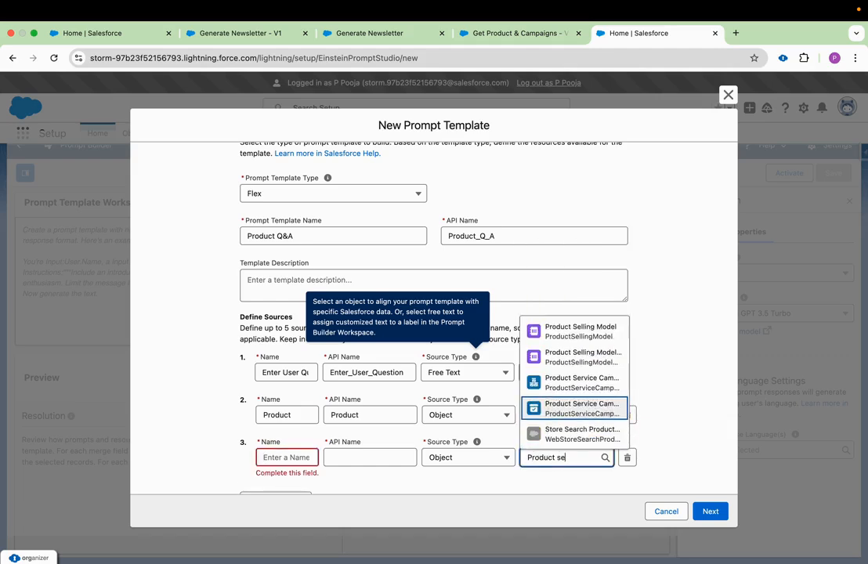
{"action": "left_click", "coordinate": [605, 392]}
{"action": "scroll", "coordinate": [607, 423], "scroll_direction": "down", "scroll_amount": 2}
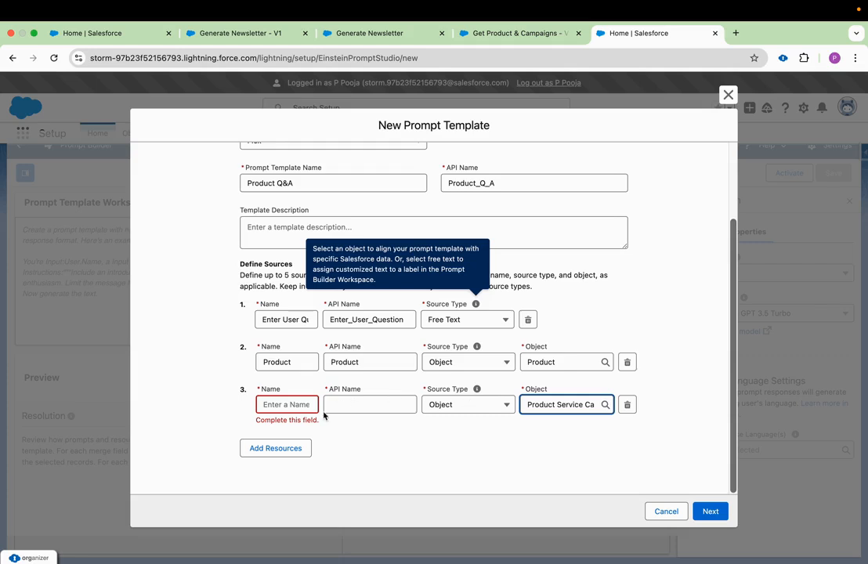
{"action": "left_click", "coordinate": [300, 404]}
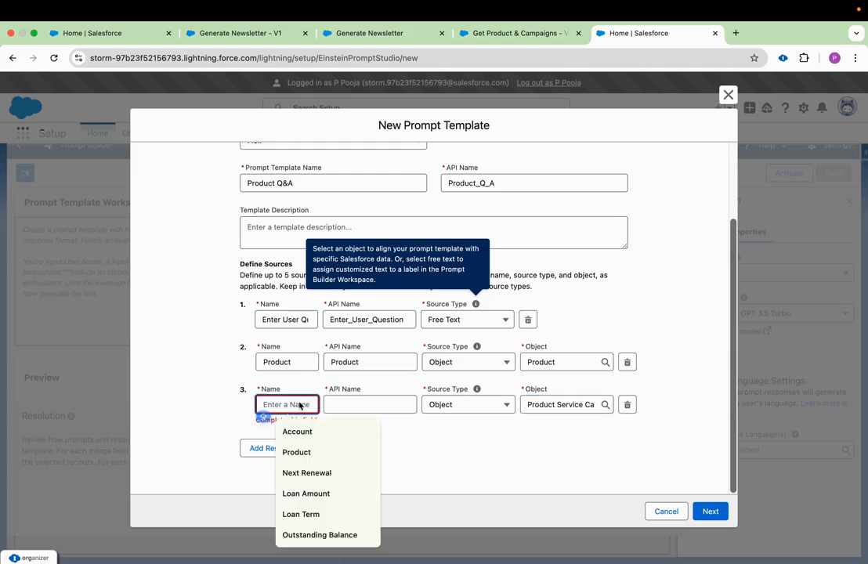
{"action": "type", "text": "Promotion"}
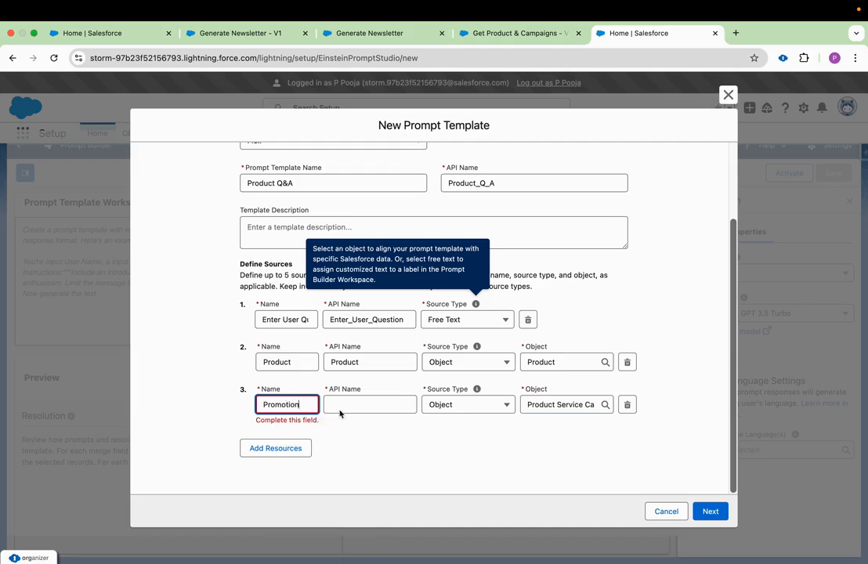
{"action": "left_click", "coordinate": [339, 406]}
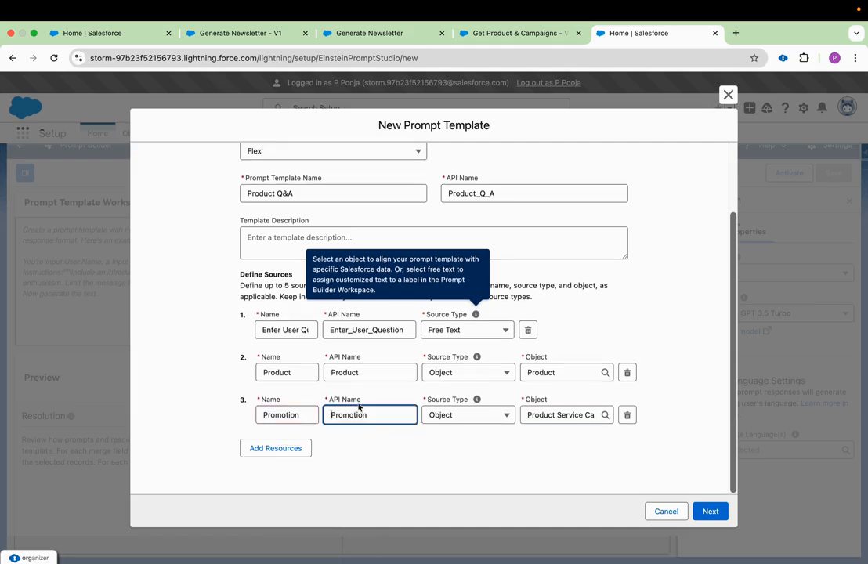
{"action": "left_click", "coordinate": [591, 466]}
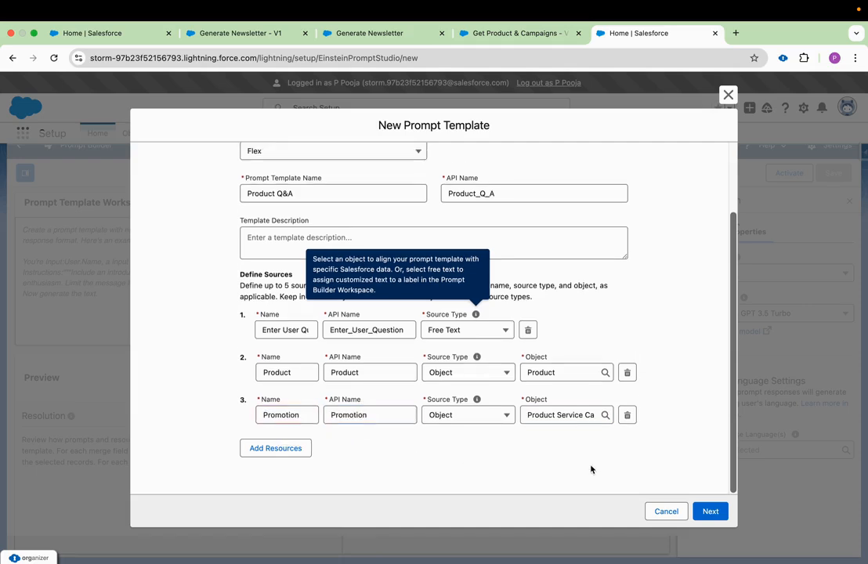
- Continue to the template workspace and paste the customer-question prompt with product name, user question and promotion details placeholders
{"action": "left_click", "coordinate": [710, 511]}
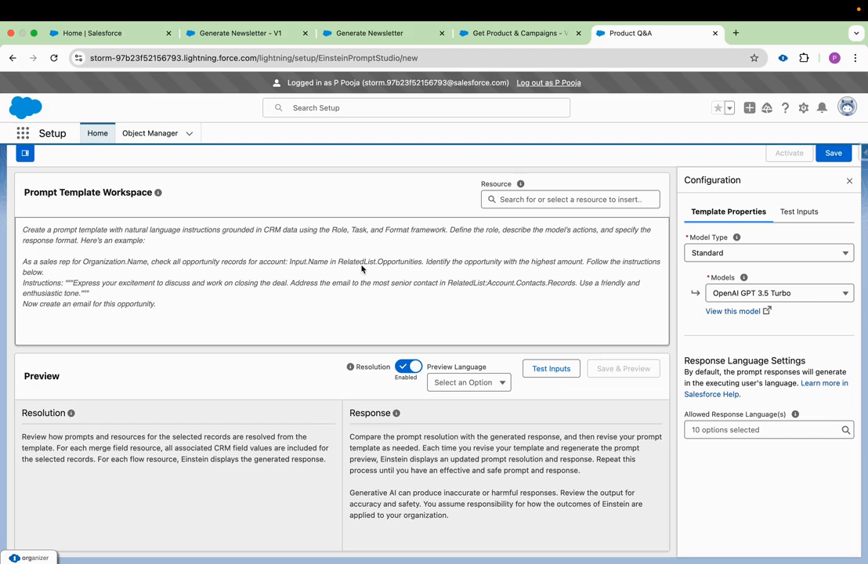
{"action": "type", "text": "A customer on our site is asking the following question about <Enter Product Name here>. Do your best to answer the customer's question.  \"\"\"  <Enter User Question>  \"\"\"  In addition to answering their question, be sure to mention <Enter Promotion Details here> to the customer."}
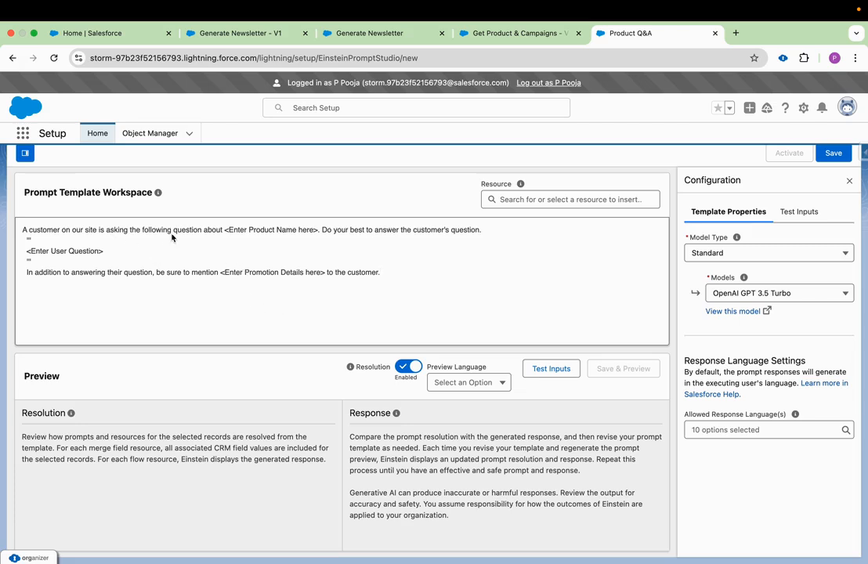
- Replace the <Enter Product Name here> placeholder in the prompt with the Product resource's Product Name field
{"action": "double_click", "coordinate": [310, 231]}
{"action": "left_click_drag", "start_coordinate": [289, 236], "coordinate": [225, 234]}
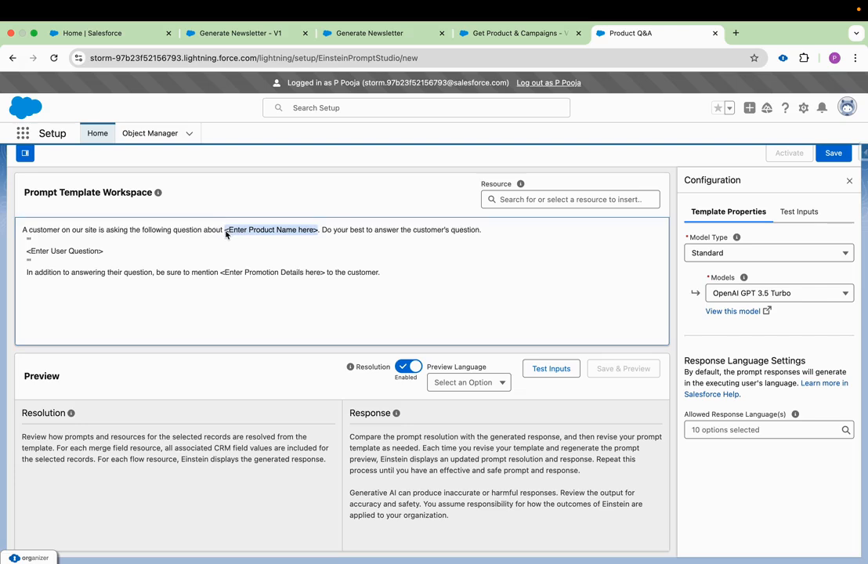
{"action": "key", "text": "BackSpace"}
{"action": "left_click", "coordinate": [535, 199]}
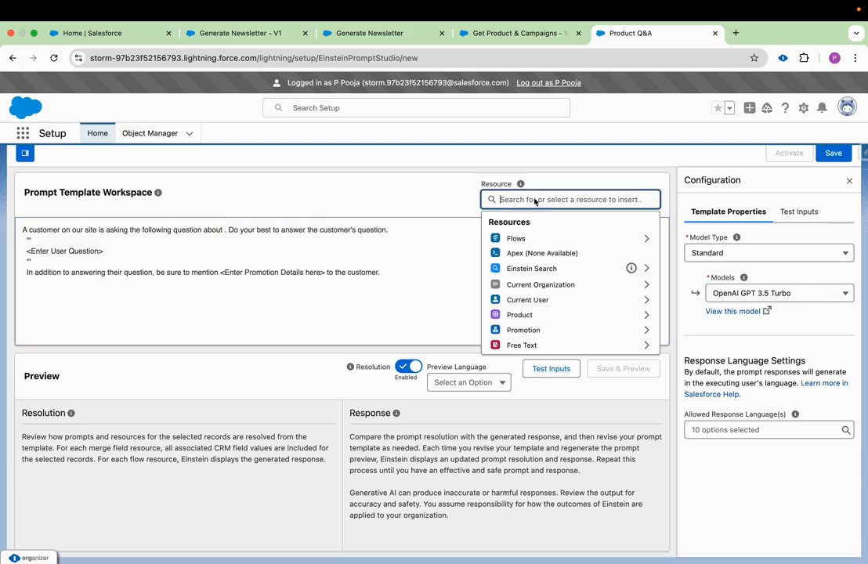
{"action": "left_click", "coordinate": [543, 316]}
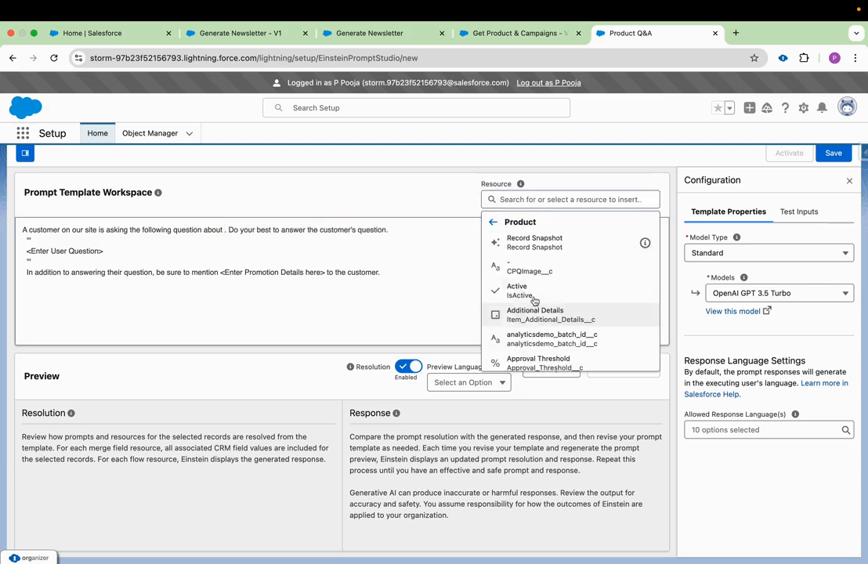
{"action": "type", "text": "name"}
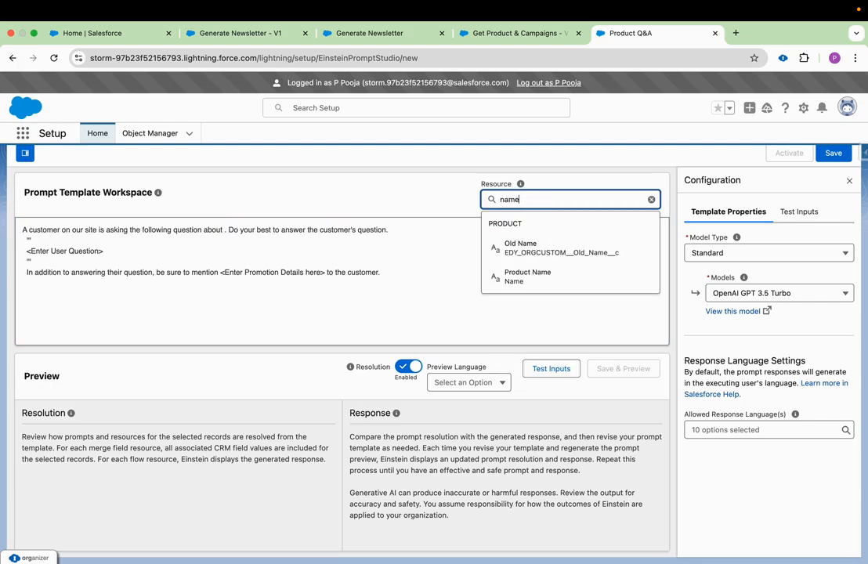
{"action": "left_click", "coordinate": [571, 271]}
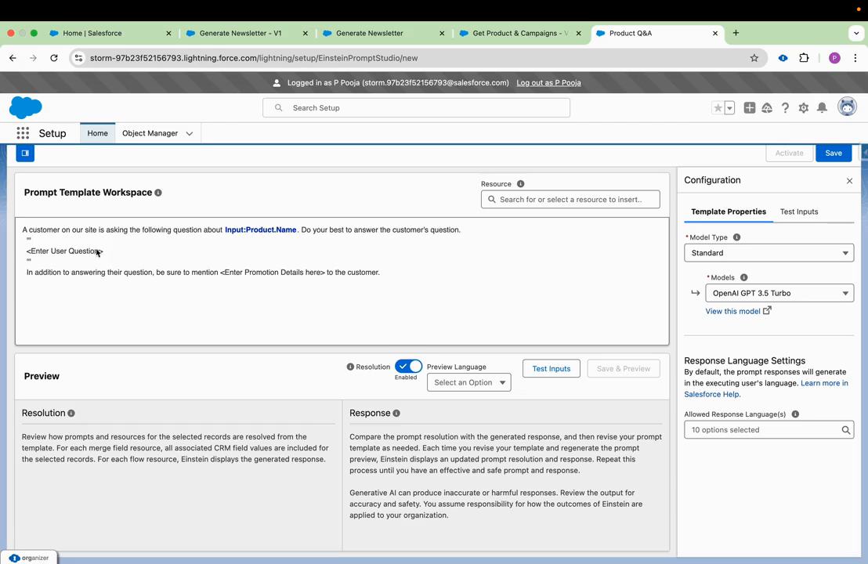
- Replace the <Enter User Question> placeholder in the prompt with the Free Text resource Enter User Question
{"action": "left_click_drag", "start_coordinate": [103, 252], "coordinate": [29, 251]}
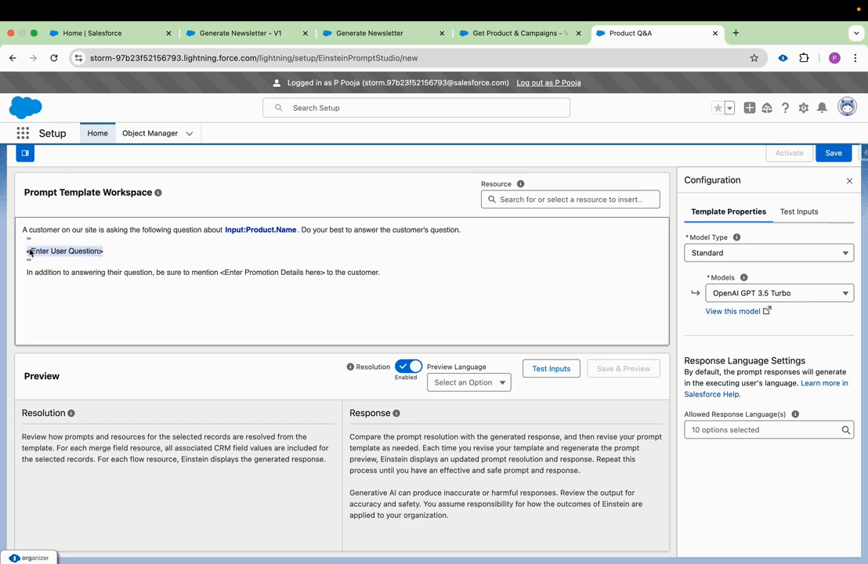
{"action": "key", "text": "BackSpace"}
{"action": "left_click", "coordinate": [538, 201]}
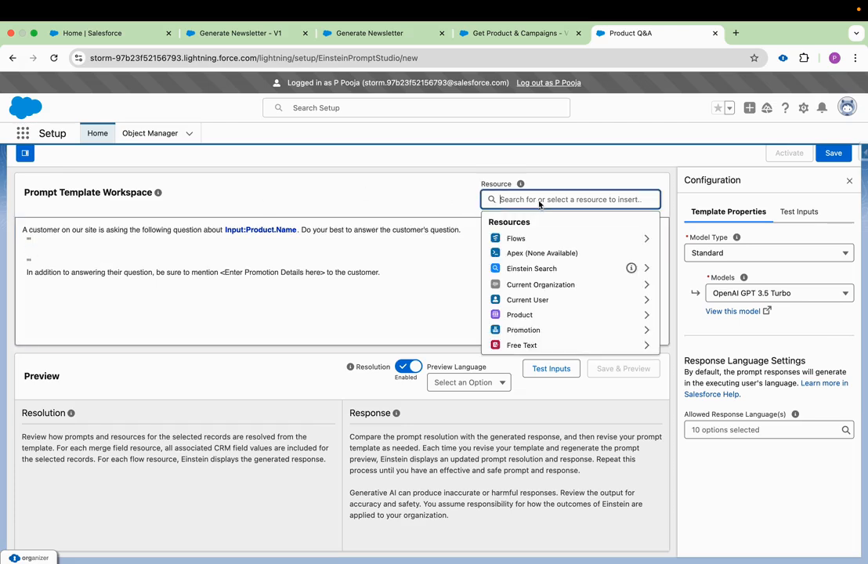
{"action": "left_click", "coordinate": [546, 346]}
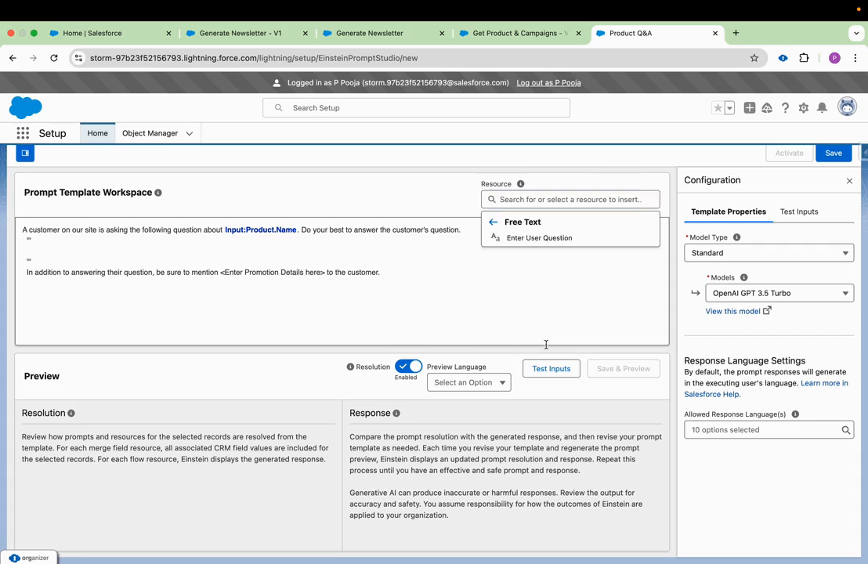
{"action": "left_click", "coordinate": [539, 239]}
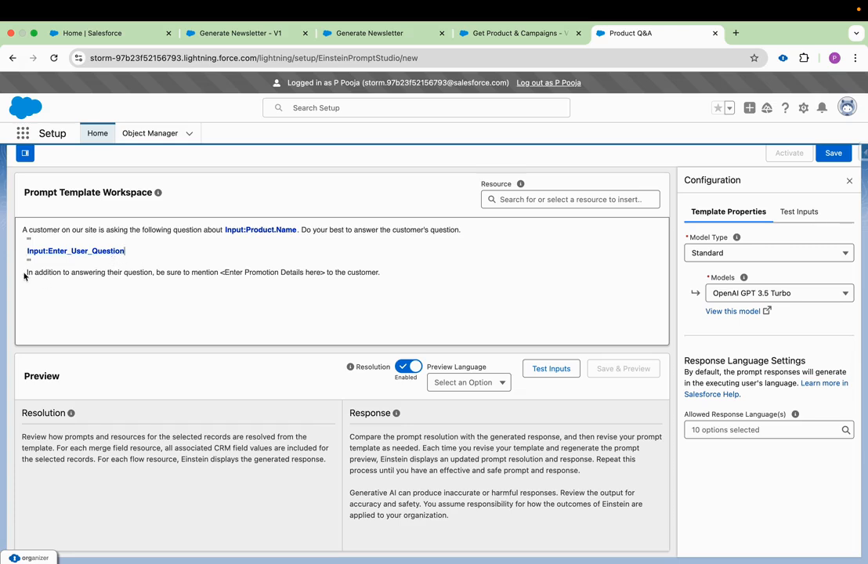
- Replace the <Enter Promotion Details here> placeholder with the Promotion resource's Product Service Campaign Name field
{"action": "left_click_drag", "start_coordinate": [25, 274], "coordinate": [232, 275]}
{"action": "left_click_drag", "start_coordinate": [326, 274], "coordinate": [222, 276]}
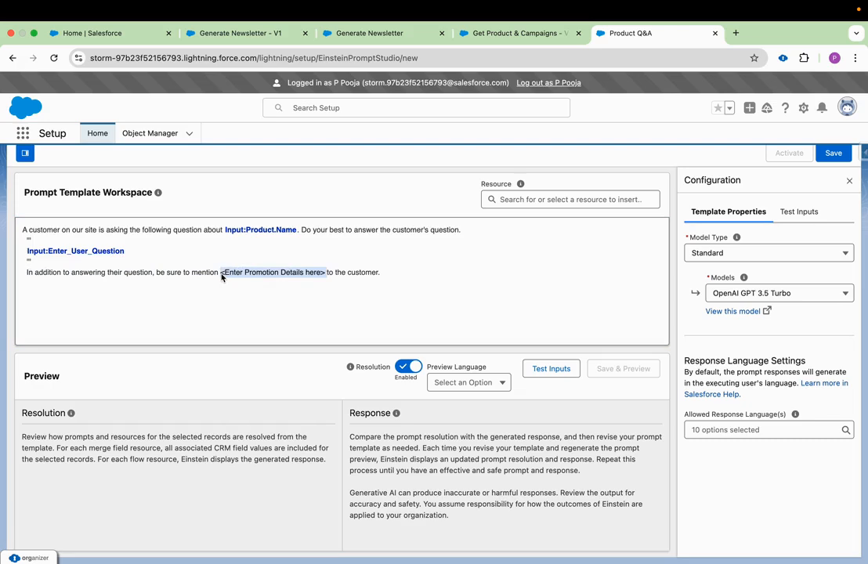
{"action": "key", "text": "BackSpace"}
{"action": "left_click", "coordinate": [545, 197]}
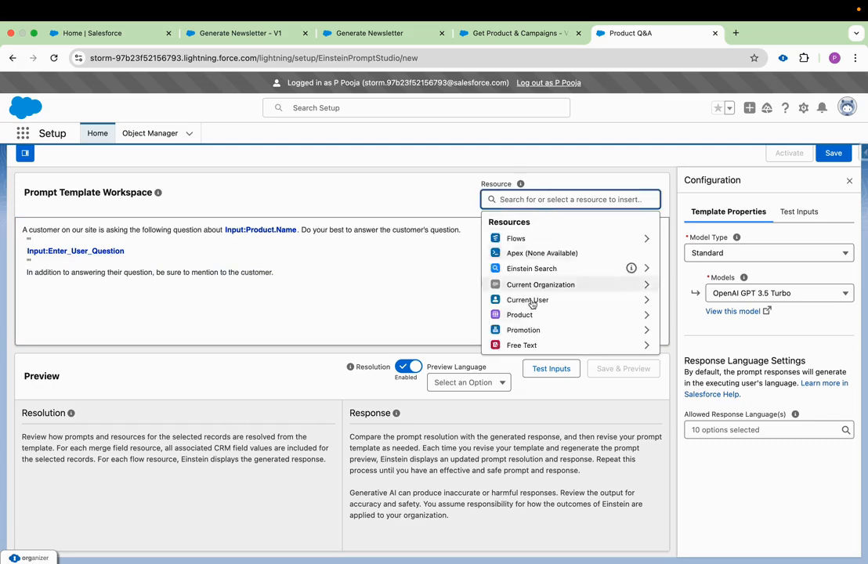
{"action": "left_click", "coordinate": [527, 330]}
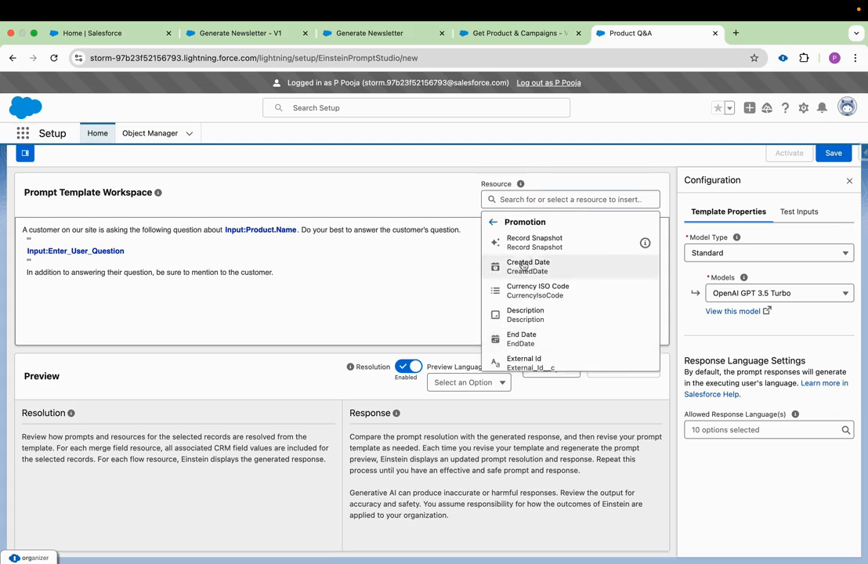
{"action": "left_click", "coordinate": [551, 200]}
{"action": "type", "text": "desc"}
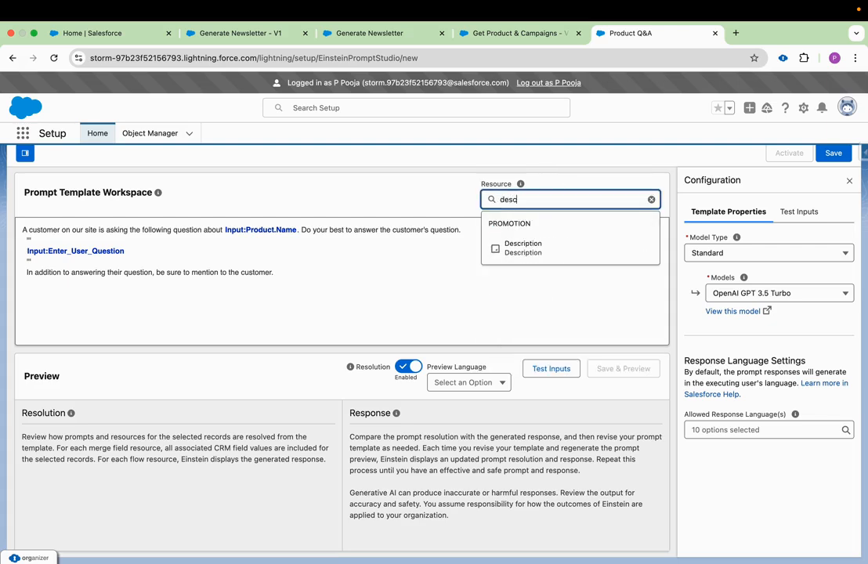
{"action": "key", "text": "BackSpace"}
{"action": "key", "text": "BackSpace"}
{"action": "key", "text": "BackSpace"}
{"action": "key", "text": "BackSpace"}
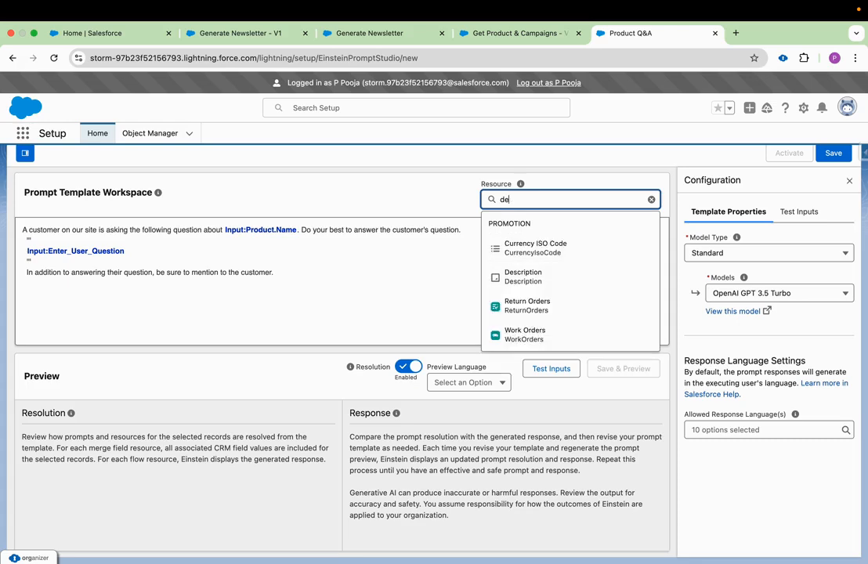
{"action": "type", "text": "name"}
{"action": "left_click", "coordinate": [595, 249]}
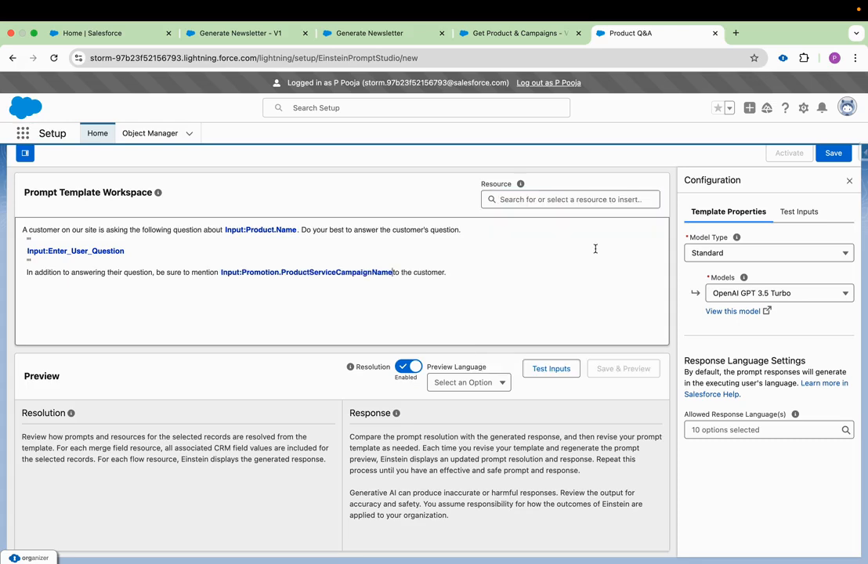
- Add a comma after the campaign name field and insert the Promotion resource's Start Date field
{"action": "type", "text": ","}
{"action": "left_click", "coordinate": [581, 204]}
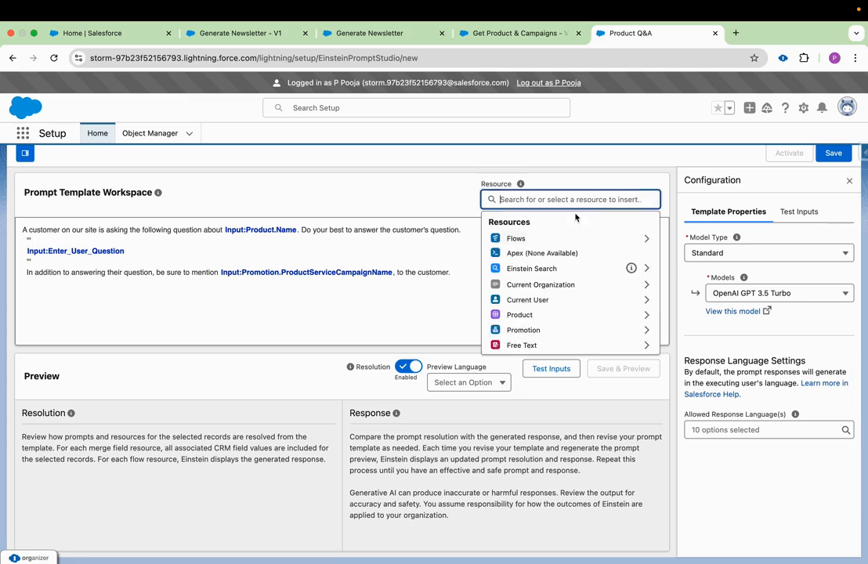
{"action": "left_click", "coordinate": [544, 329]}
{"action": "type", "text": "start"}
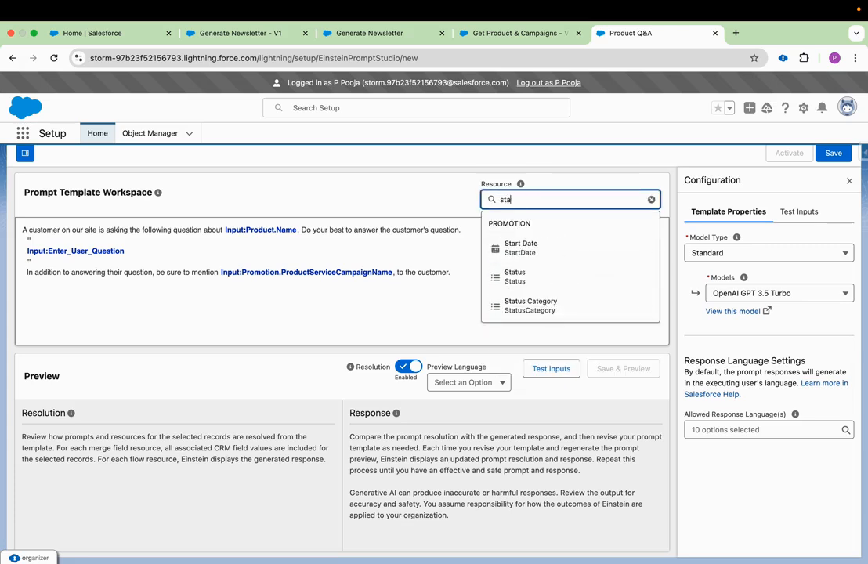
{"action": "left_click", "coordinate": [569, 244]}
- Add the word "and" after the start date field and insert the Promotion resource's End Date field
{"action": "type", "text": "and"}
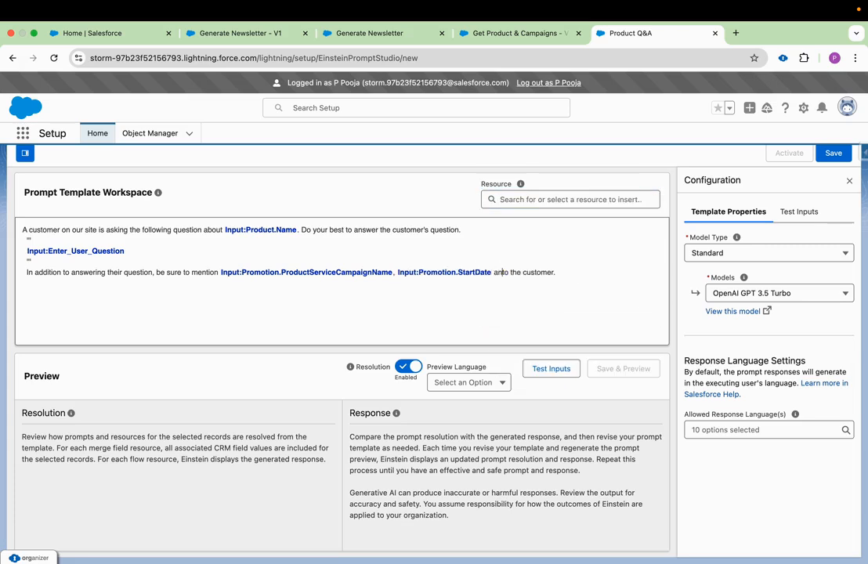
{"action": "left_click", "coordinate": [605, 199]}
{"action": "left_click", "coordinate": [541, 329]}
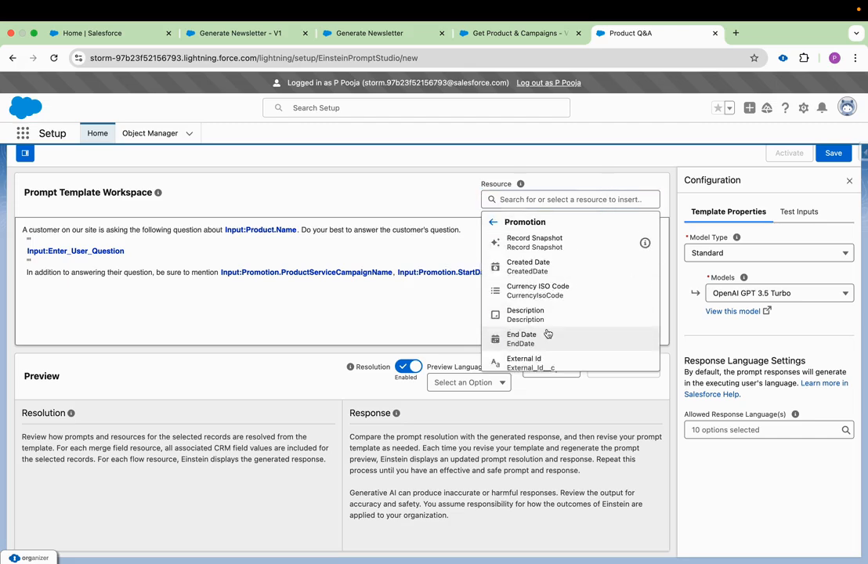
{"action": "type", "text": "end"}
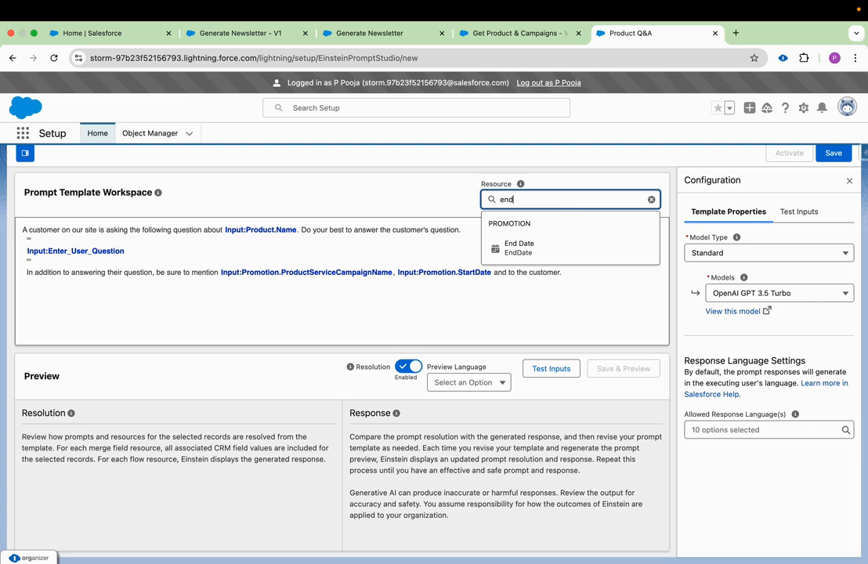
{"action": "left_click", "coordinate": [564, 251]}
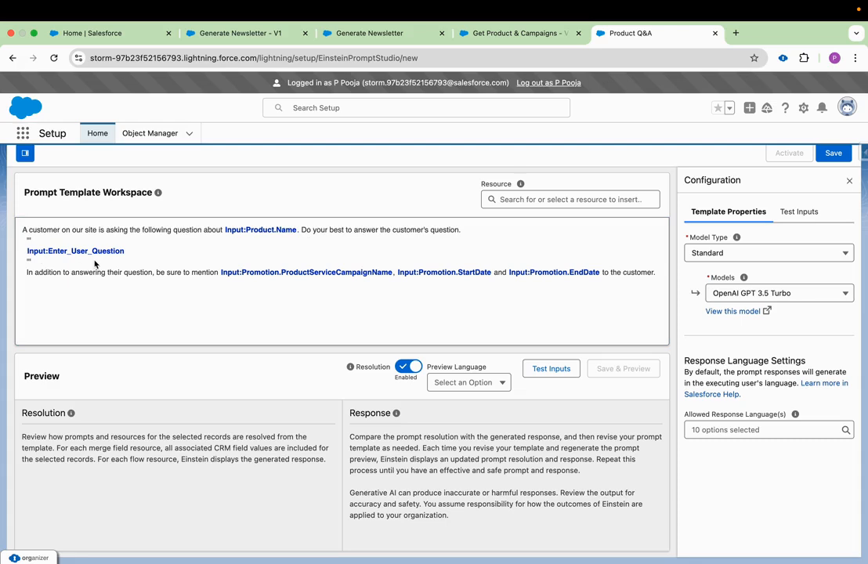
- Review the promotion sentence in the prompt and save the template
{"action": "triple_click", "coordinate": [25, 273]}
{"action": "left_click_drag", "start_coordinate": [116, 279], "coordinate": [116, 278]}
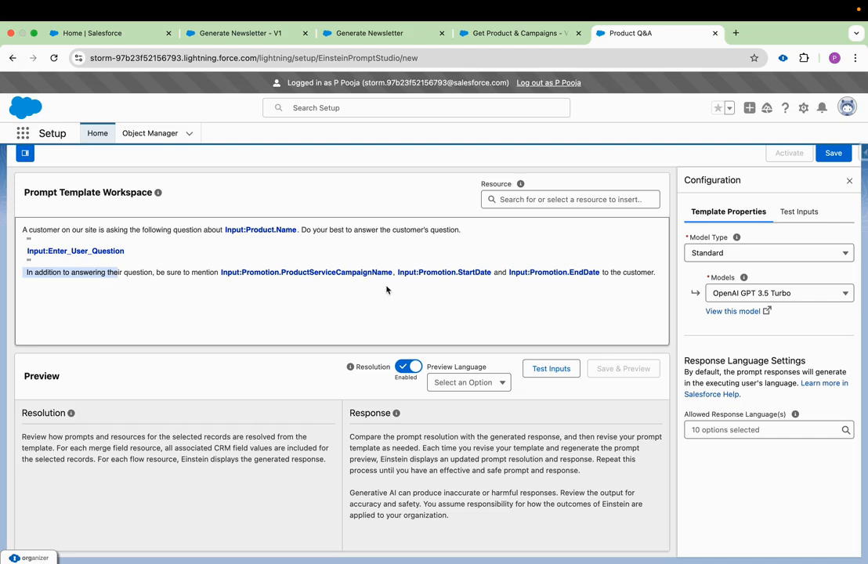
{"action": "left_click", "coordinate": [331, 301]}
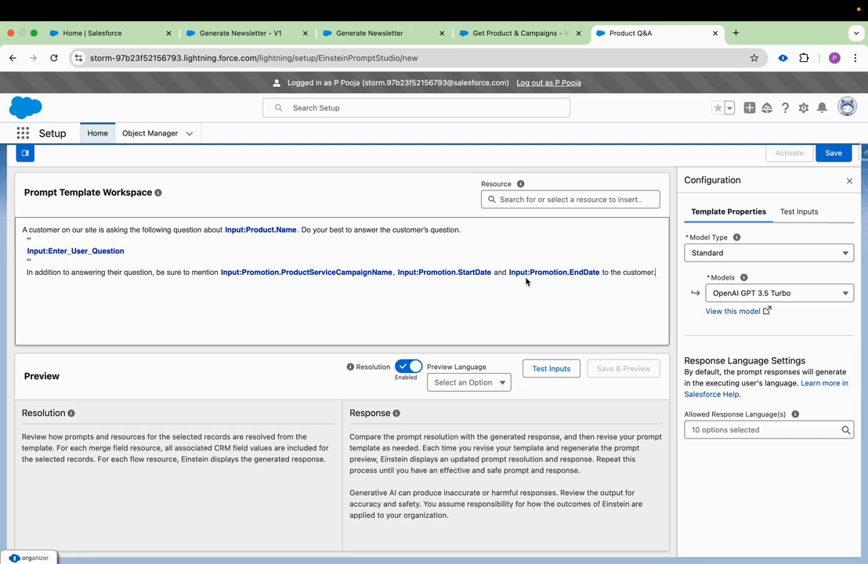
{"action": "scroll", "coordinate": [565, 269], "scroll_direction": "up", "scroll_amount": 1}
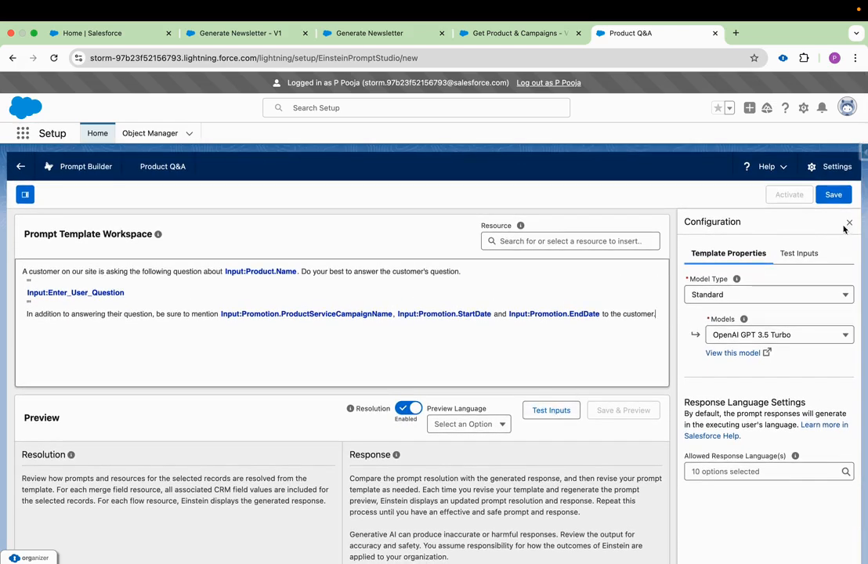
{"action": "left_click", "coordinate": [835, 195]}
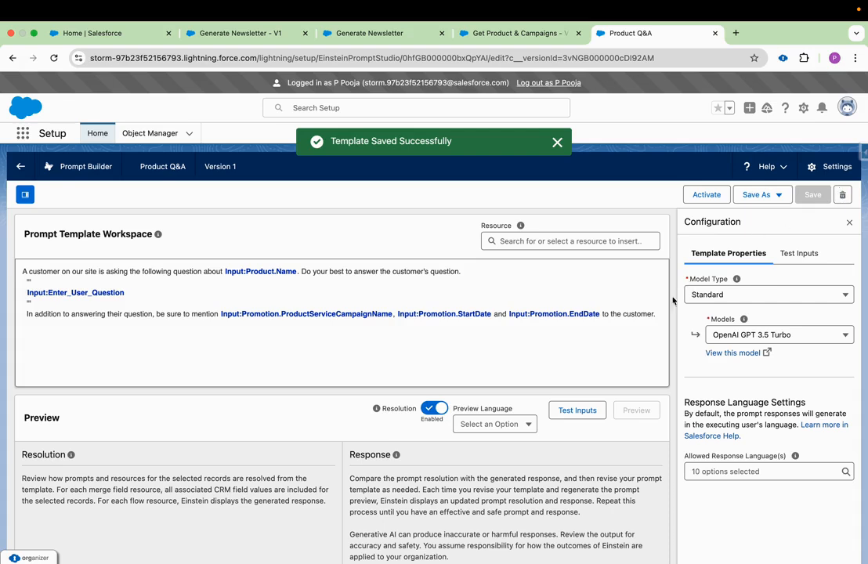
- Open the template's test inputs and set Product to the BUNDLE: LED Solar Motion Sensor Lights - 2 Pack record
{"action": "left_click", "coordinate": [577, 412]}
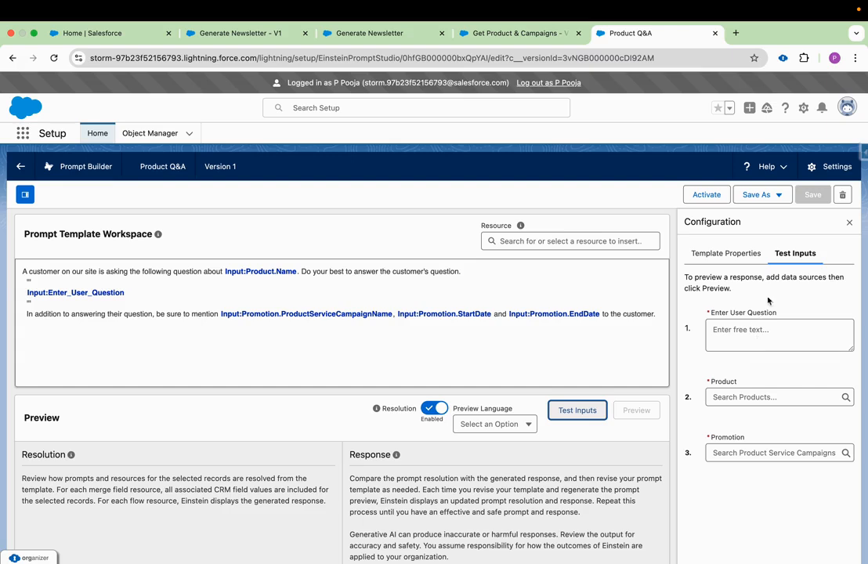
{"action": "left_click_drag", "start_coordinate": [781, 313], "coordinate": [719, 314]}
{"action": "left_click", "coordinate": [738, 333]}
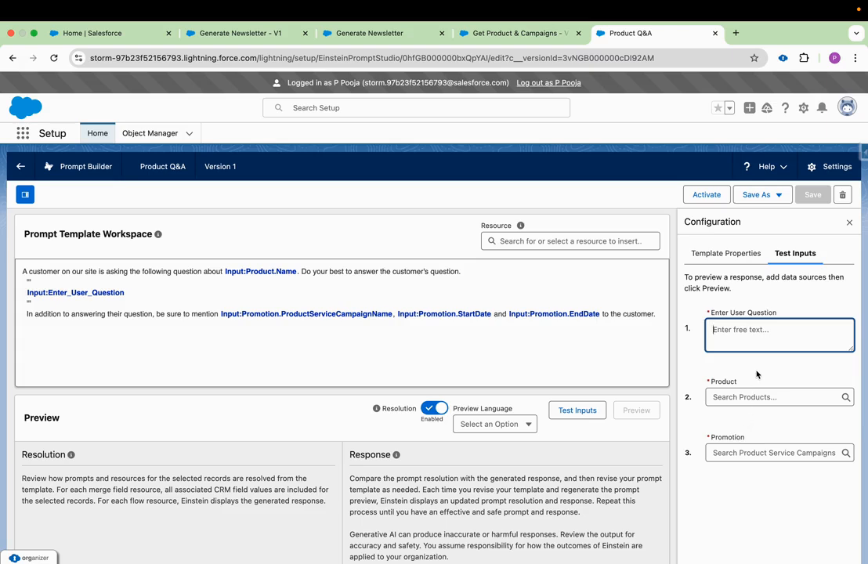
{"action": "left_click", "coordinate": [729, 400]}
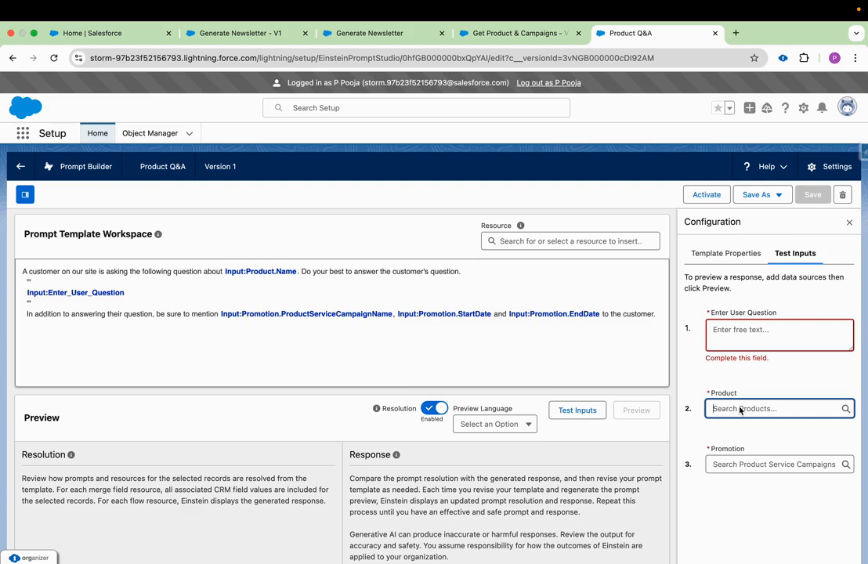
{"action": "type", "text": "bund"}
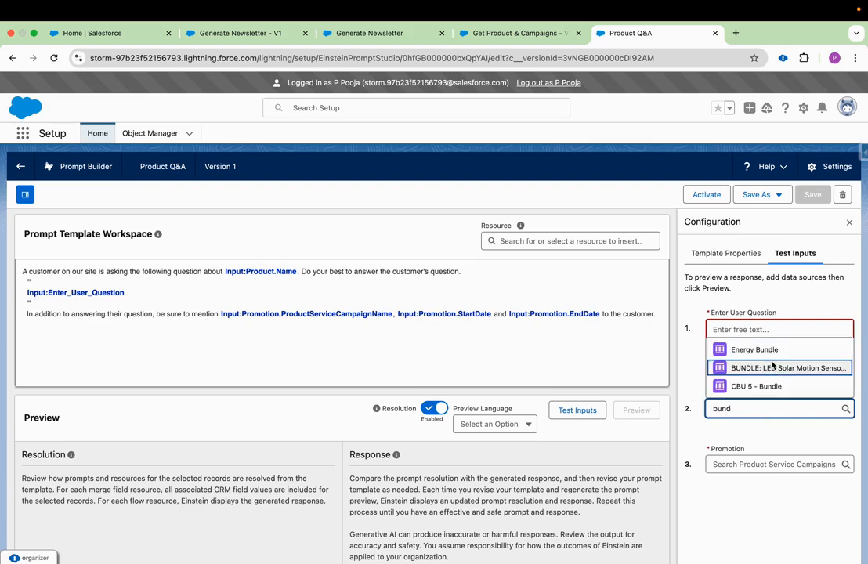
{"action": "left_click", "coordinate": [771, 367]}
- Set the Promotion test input to the first Solar Motion Sensor Lights Service Campaign record found
{"action": "left_click", "coordinate": [748, 465]}
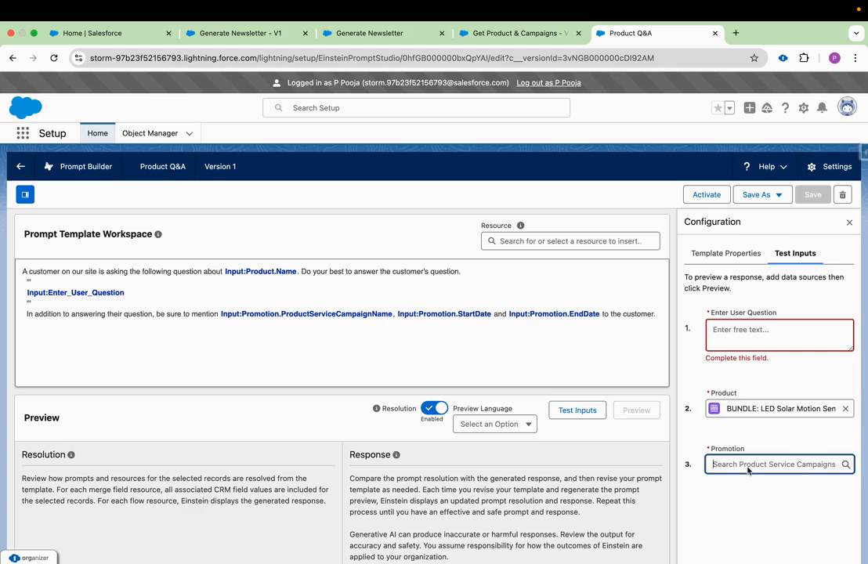
{"action": "type", "text": "sol"}
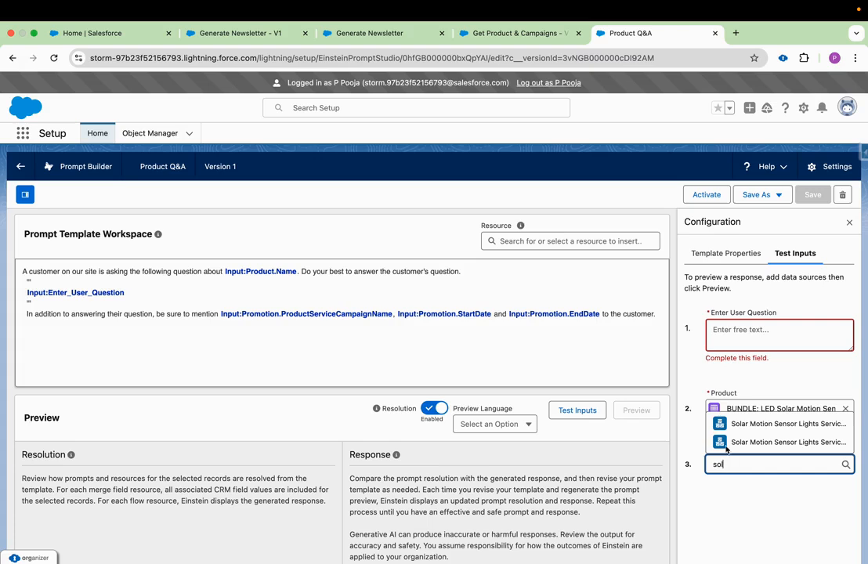
{"action": "left_click", "coordinate": [724, 424]}
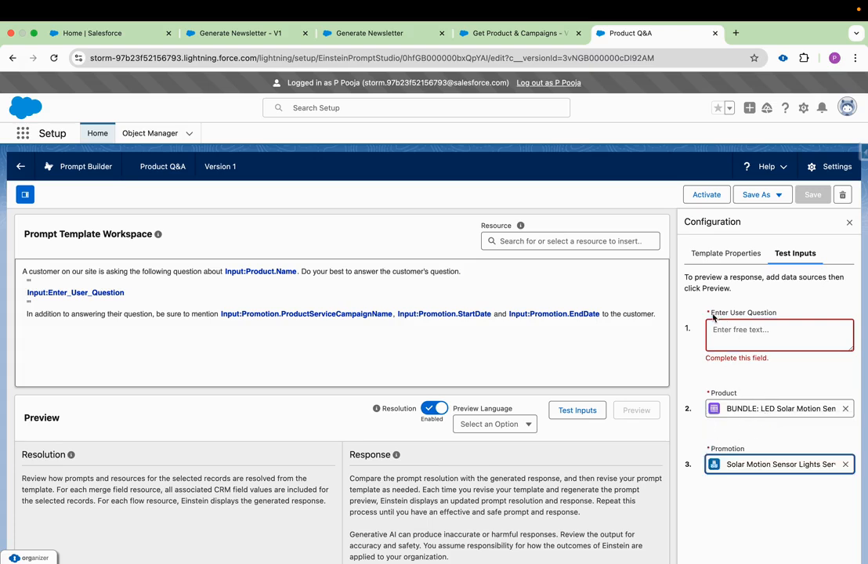
- Enter the test user question "Give me details about the Product type and product family." and generate the preview
{"action": "left_click", "coordinate": [759, 329]}
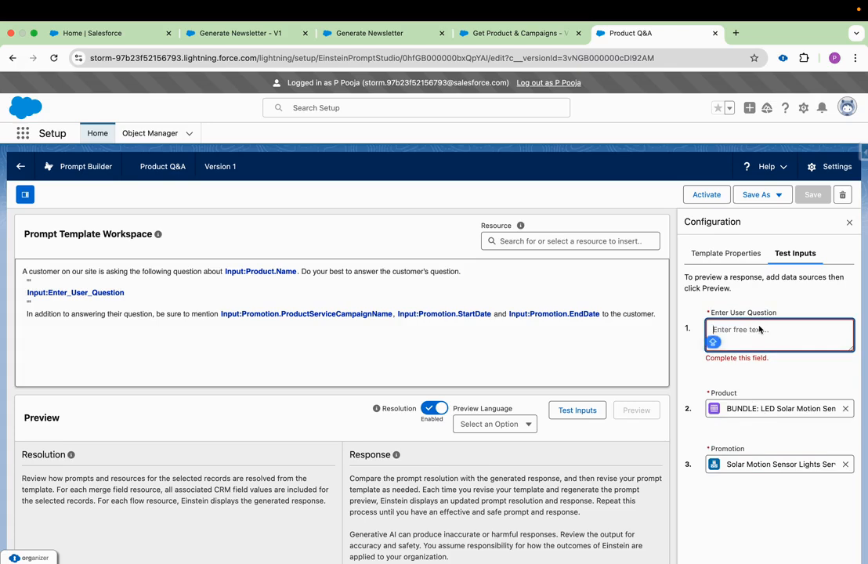
{"action": "type", "text": "Give me "}
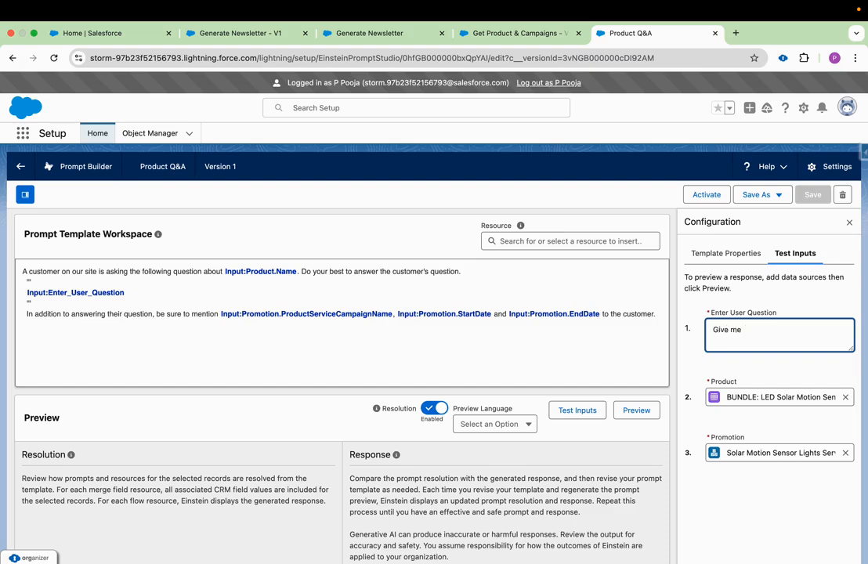
{"action": "type", "text": "details about the Product type and "}
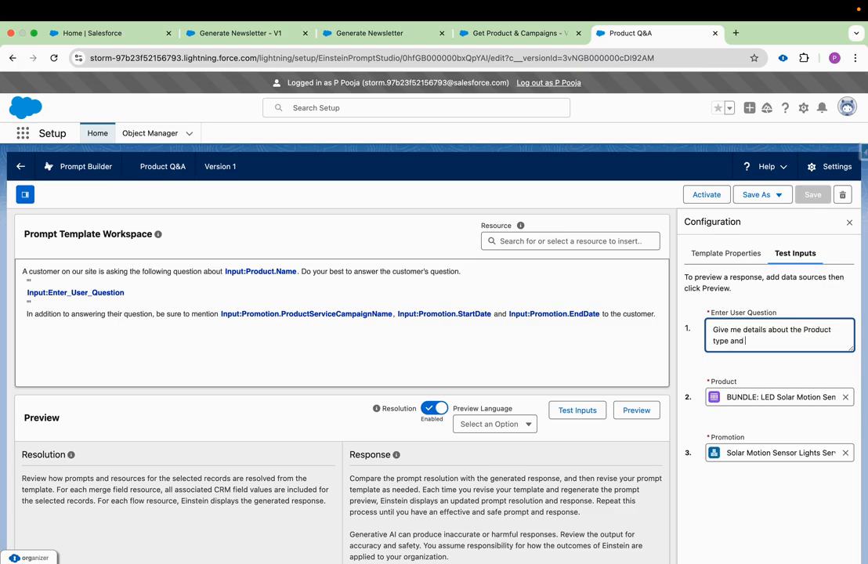
{"action": "type", "text": "product family."}
{"action": "left_click", "coordinate": [647, 414]}
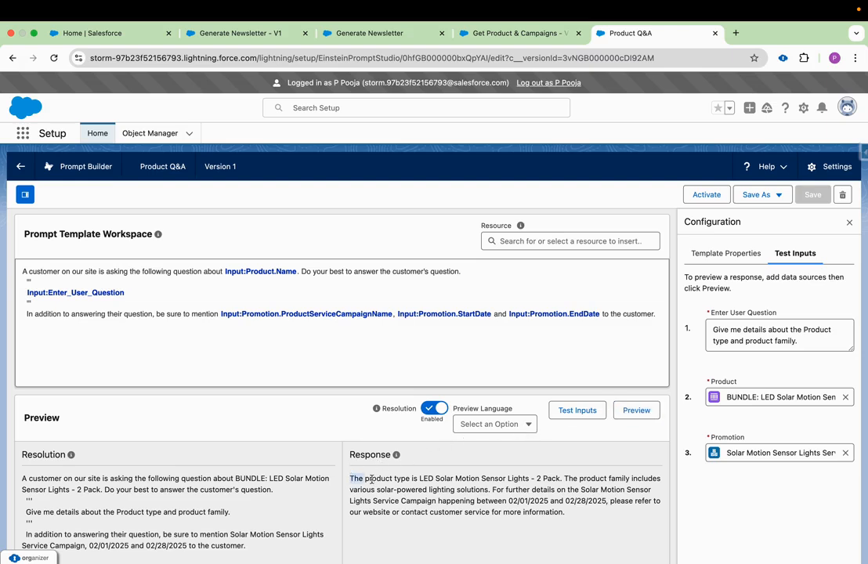
- Examine the generated response for the product answer, campaign and promotion dates, and compare it with the entered user question
{"action": "left_click_drag", "start_coordinate": [350, 478], "coordinate": [439, 498]}
{"action": "left_click_drag", "start_coordinate": [493, 488], "coordinate": [627, 491]}
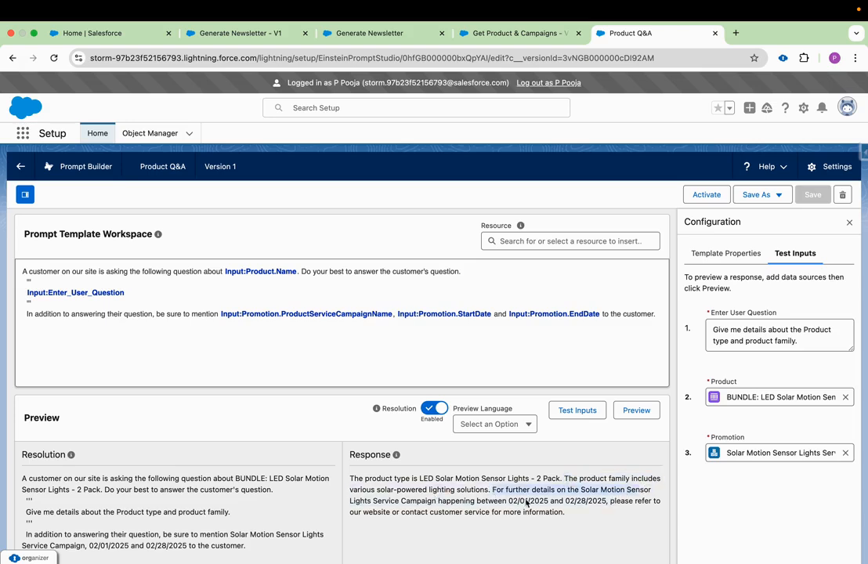
{"action": "left_click", "coordinate": [418, 502]}
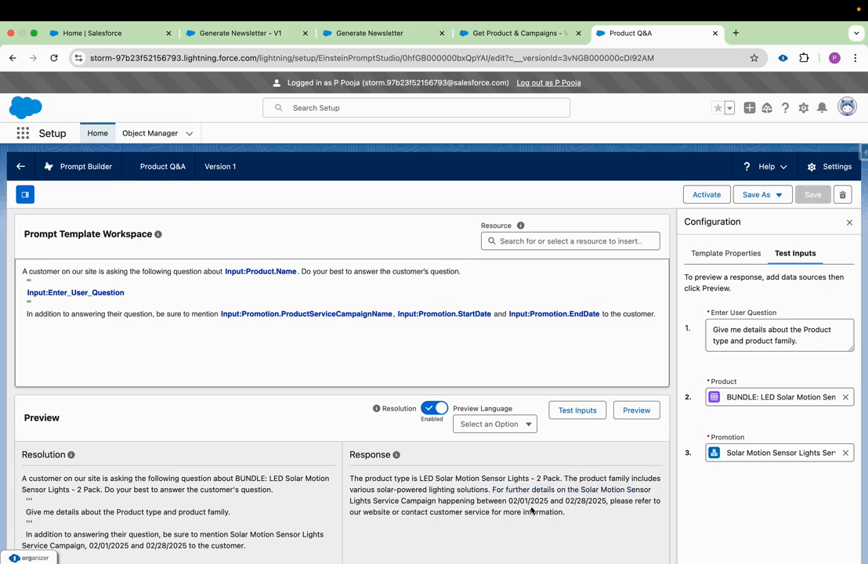
{"action": "left_click_drag", "start_coordinate": [507, 501], "coordinate": [608, 502]}
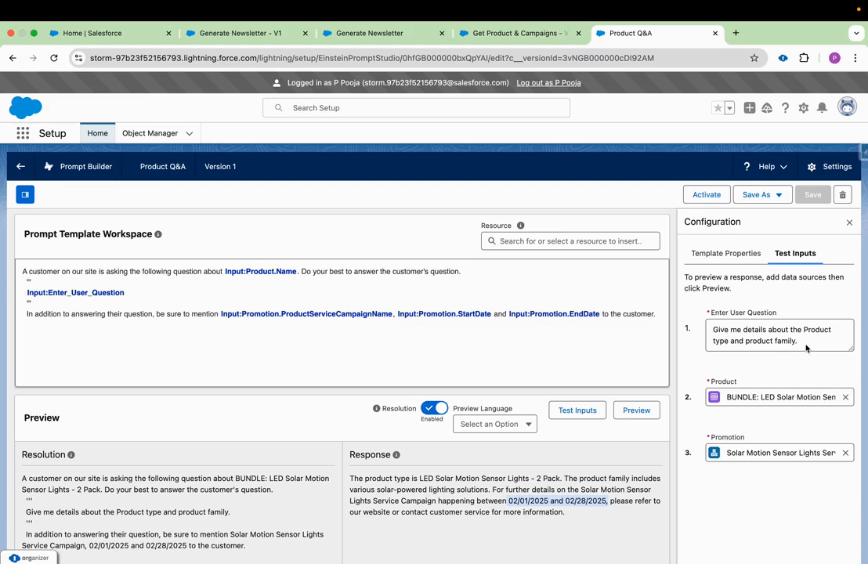
{"action": "left_click_drag", "start_coordinate": [798, 341], "coordinate": [715, 332]}
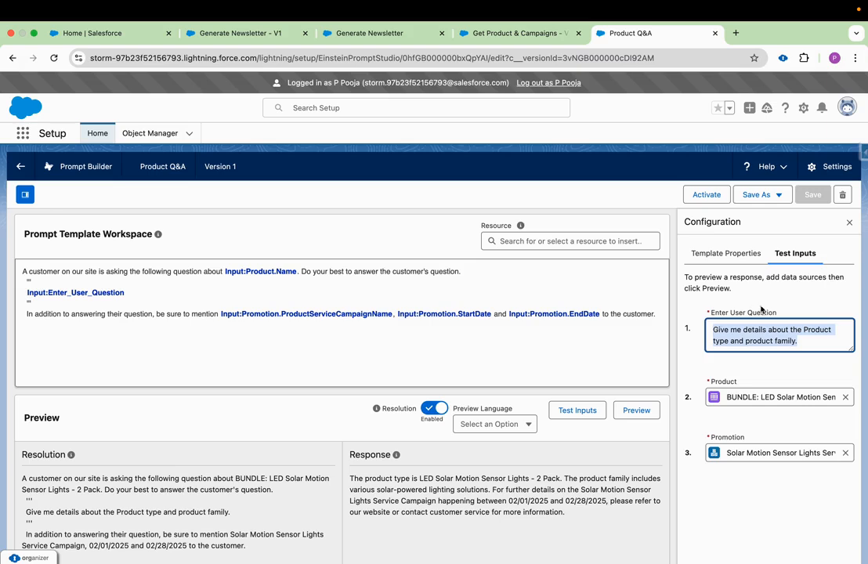
{"action": "left_click_drag", "start_coordinate": [775, 312], "coordinate": [715, 315]}
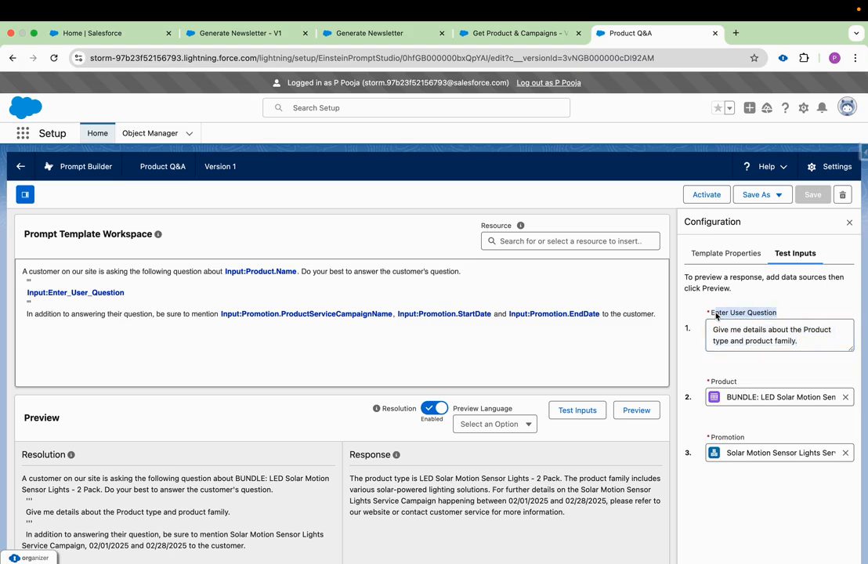